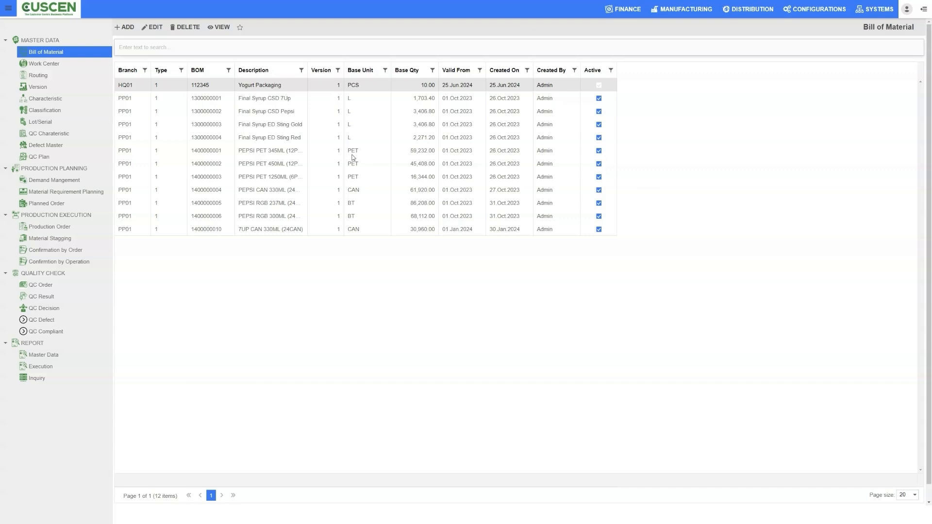
Look through the bill of material records, from Yogurt Packaging down to the first PEPSI PET entry.
click(350, 101)
click(356, 112)
click(360, 127)
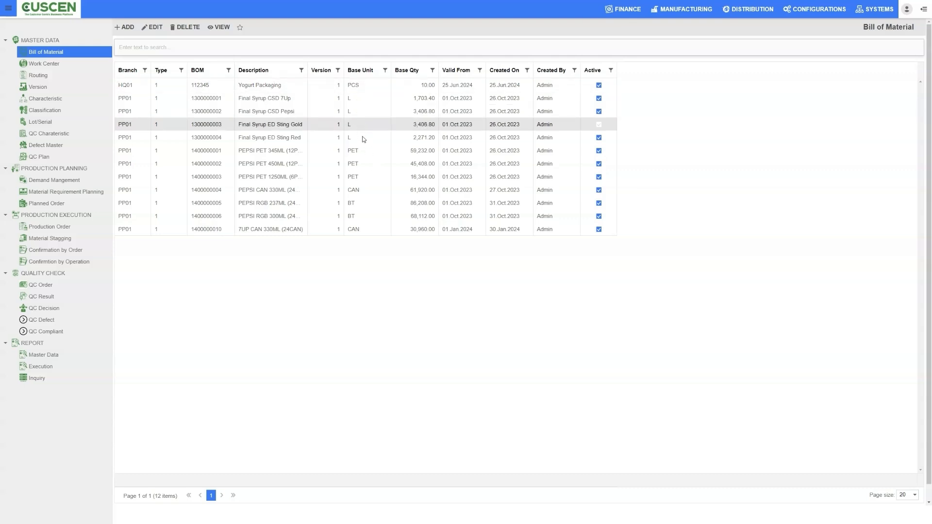
click(362, 139)
click(362, 152)
click(410, 89)
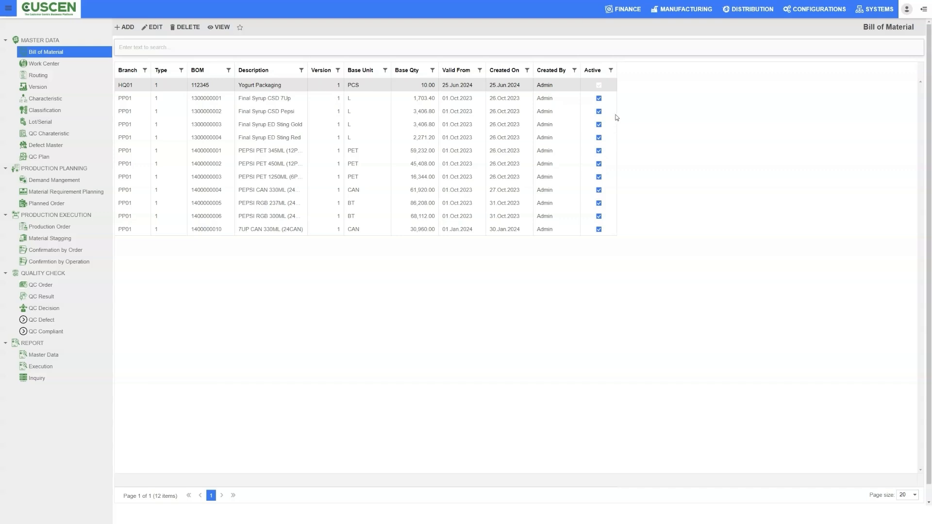
Open the Final Syrup CSD 7Up bill of material and review its general information.
click(268, 103)
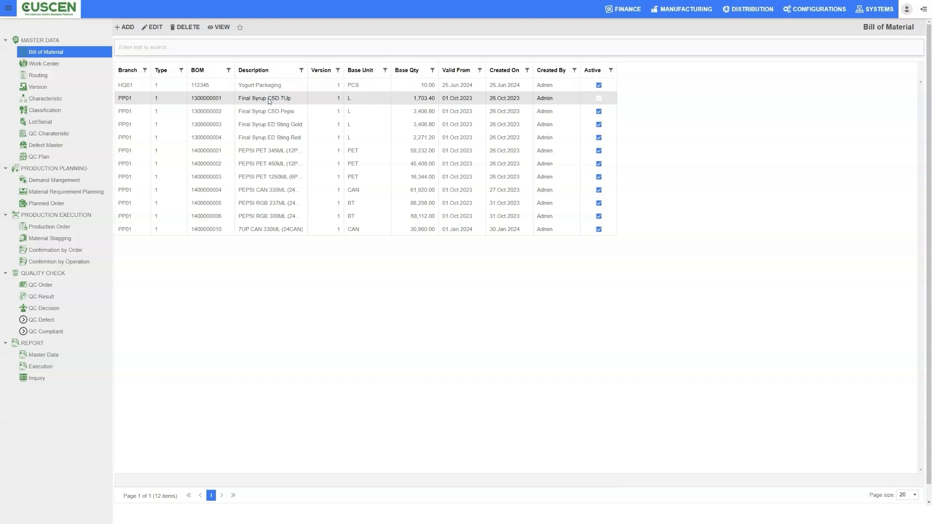
double_click(270, 99)
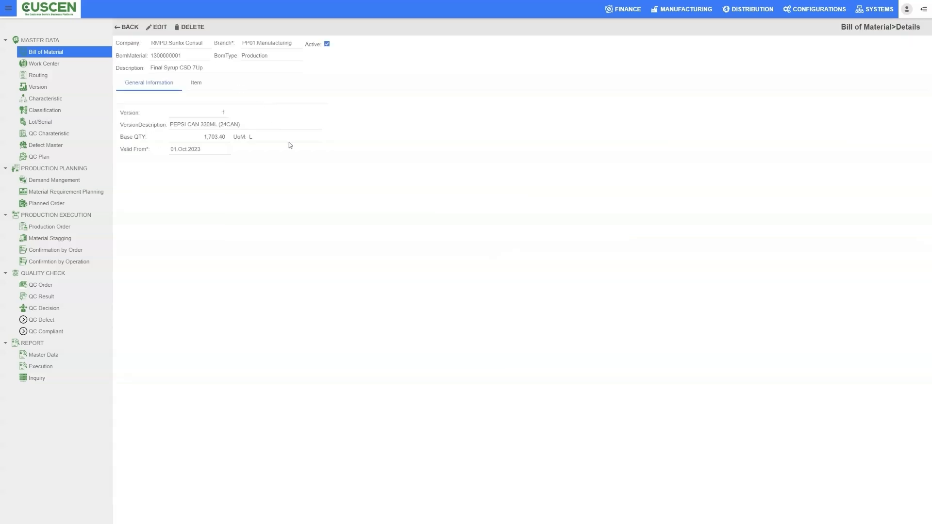
drag(153, 55, 191, 56)
click(182, 53)
drag(170, 126, 250, 125)
click(249, 125)
Examine the component items of the Final Syrup CSD 7Up bill of material, including quantities, warehouses and assembly flags.
click(196, 83)
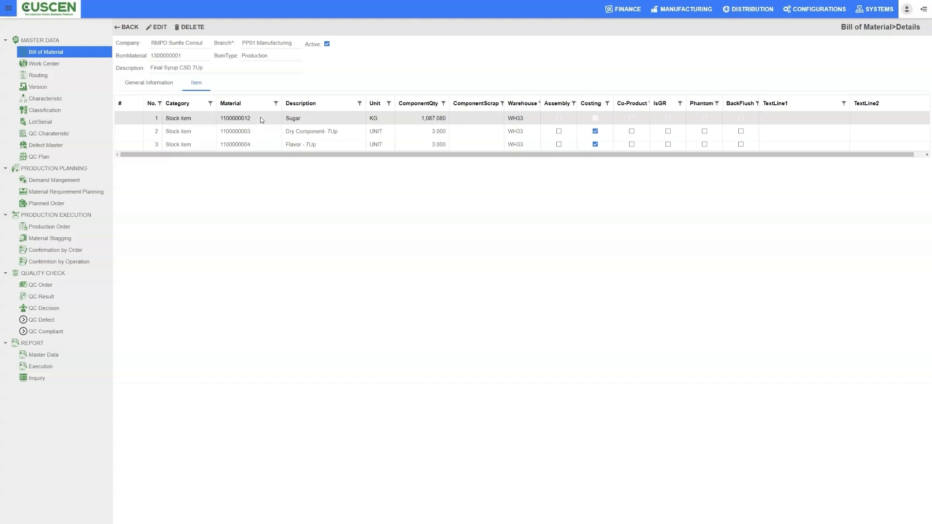
drag(303, 131, 312, 145)
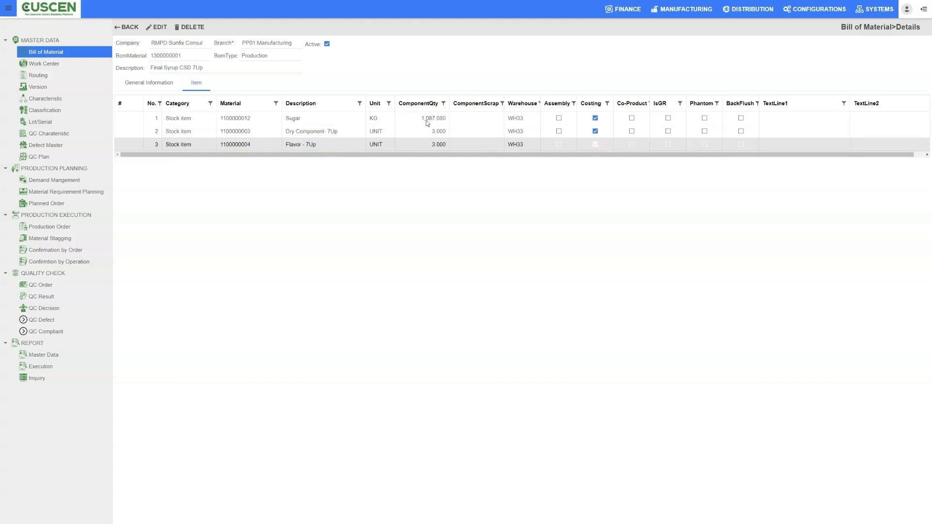
click(520, 120)
click(520, 144)
click(567, 132)
click(560, 117)
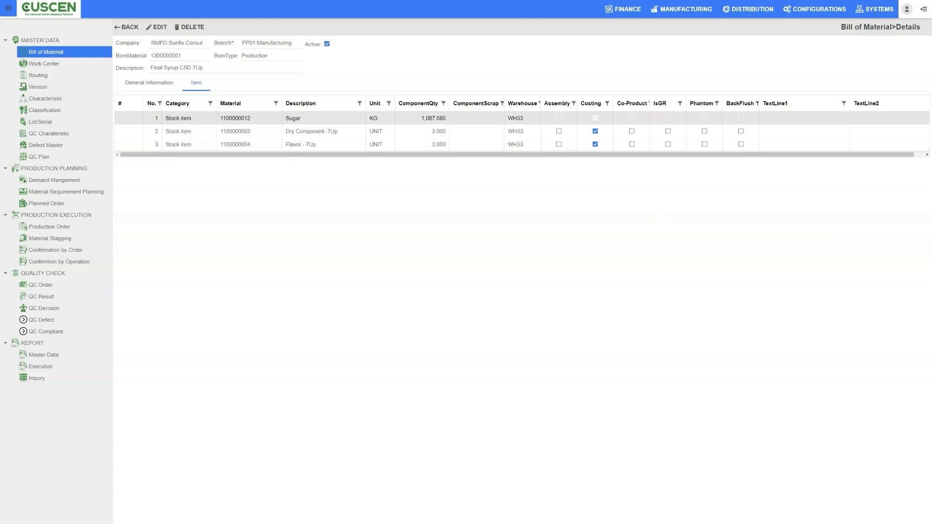
Create a new demand management entry for material code 00001.
click(51, 180)
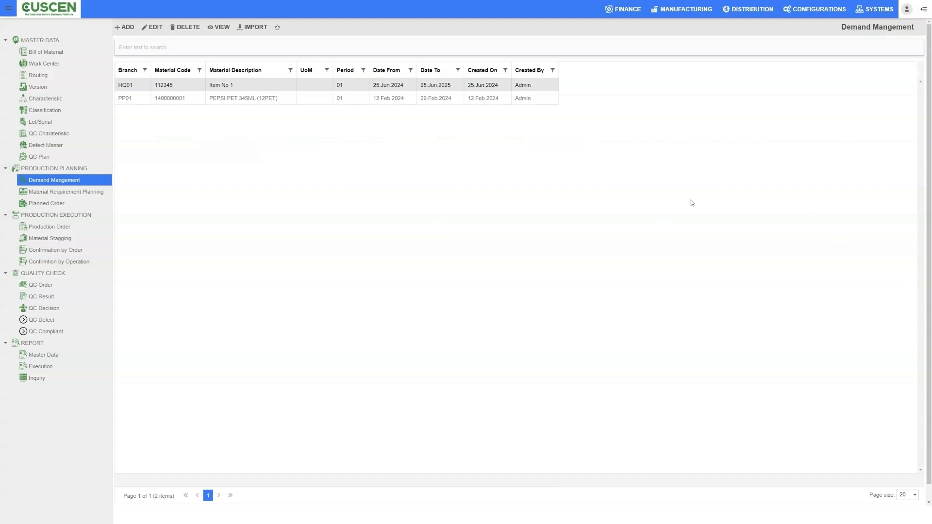
click(125, 28)
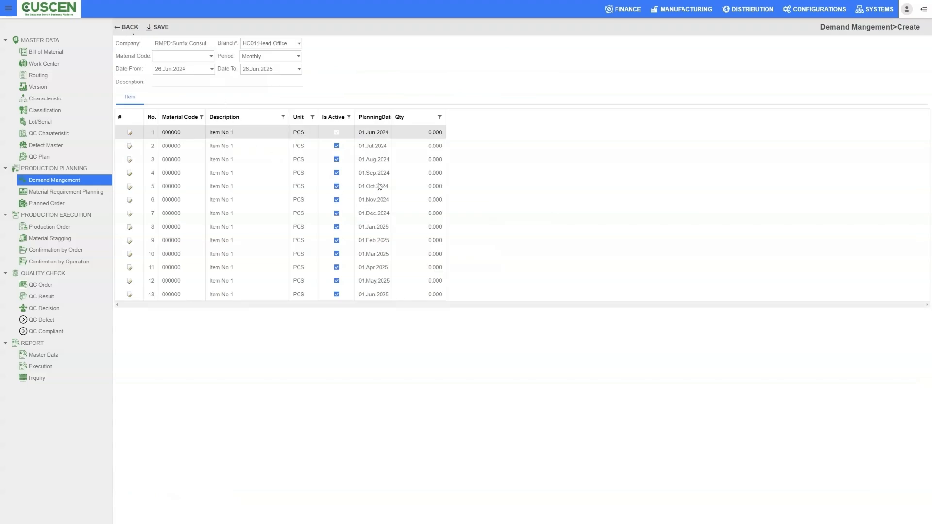
click(210, 57)
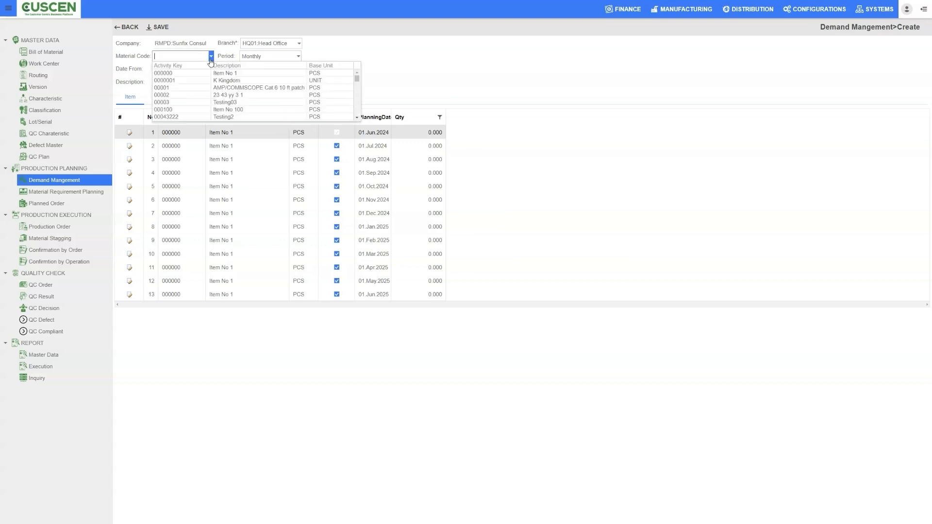
click(179, 91)
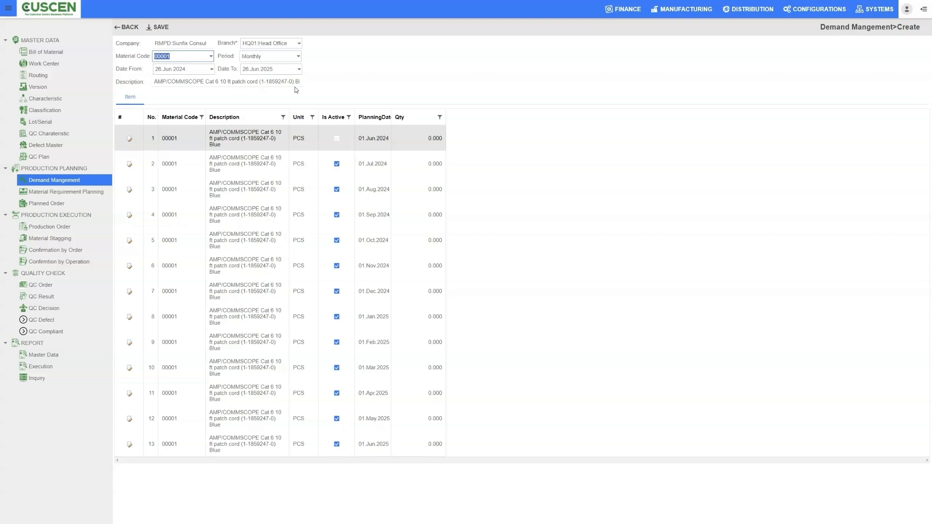
Set the demand entry's period to Daily and check the planning rows.
click(299, 56)
click(258, 72)
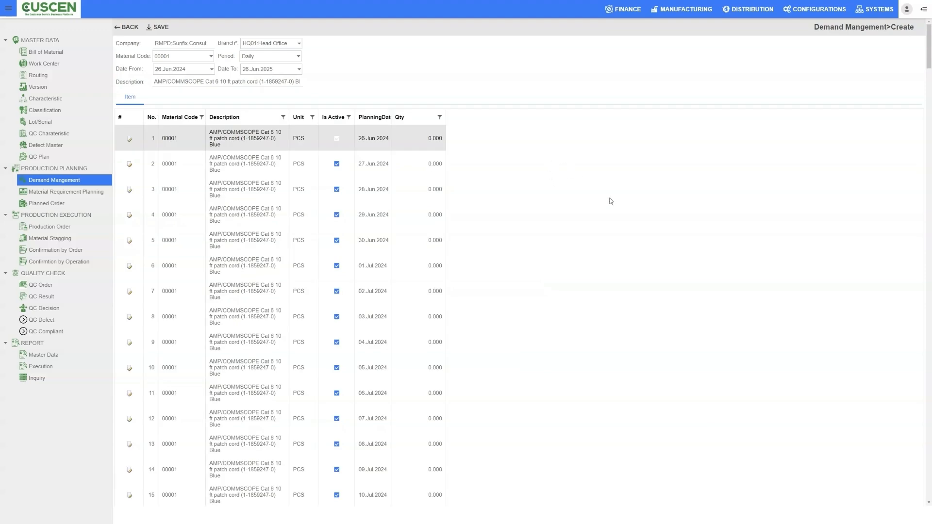
scroll(602, 248, down, 1)
scroll(599, 256, up, 1)
Set the demand entry's start date to 01.Jan.2024 and check the daily planning rows.
click(212, 69)
click(170, 80)
click(170, 80)
click(170, 80)
click(170, 80)
click(169, 80)
click(186, 96)
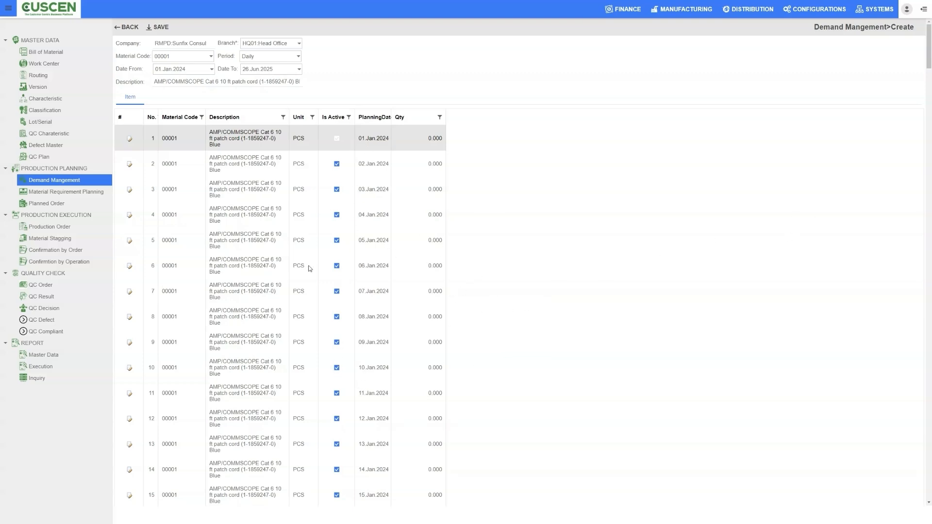
scroll(299, 363, down, 3)
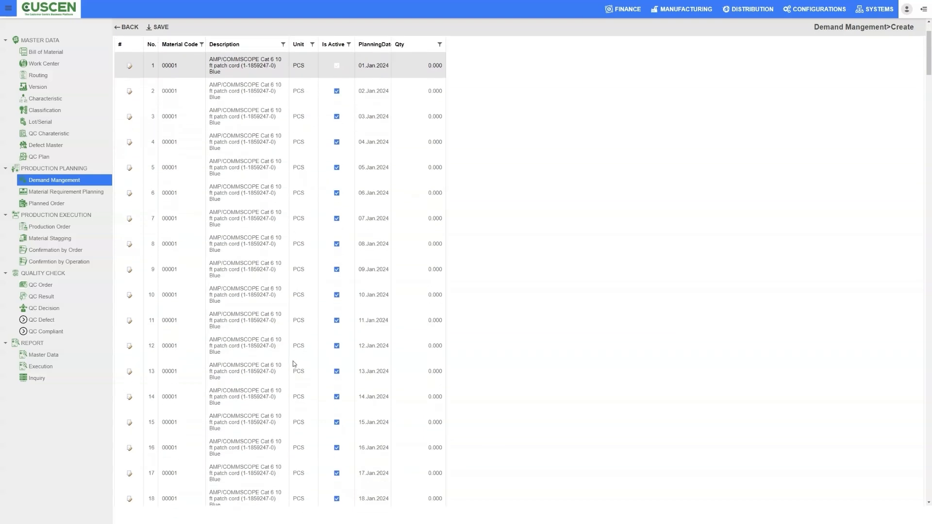
scroll(292, 360, up, 3)
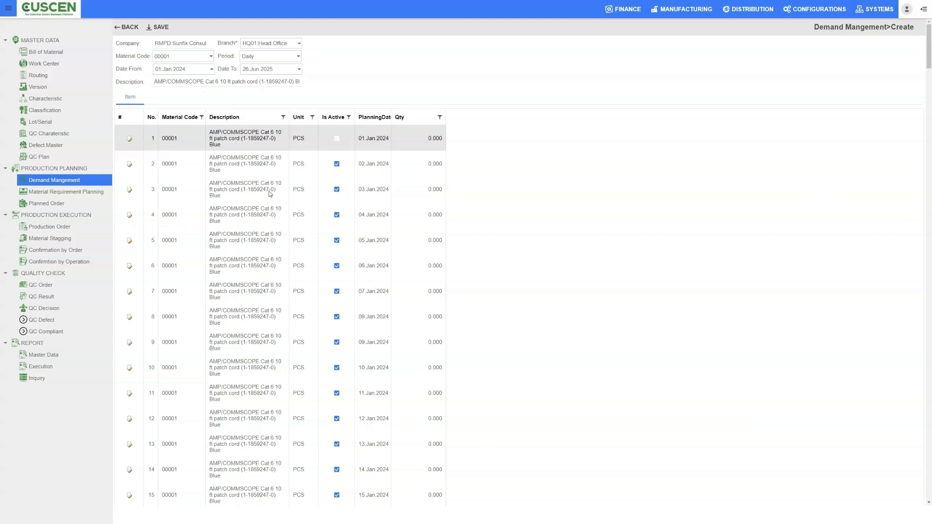
Open Material Requirement Planning and examine the available branch, MRP control and planned mode options.
click(51, 192)
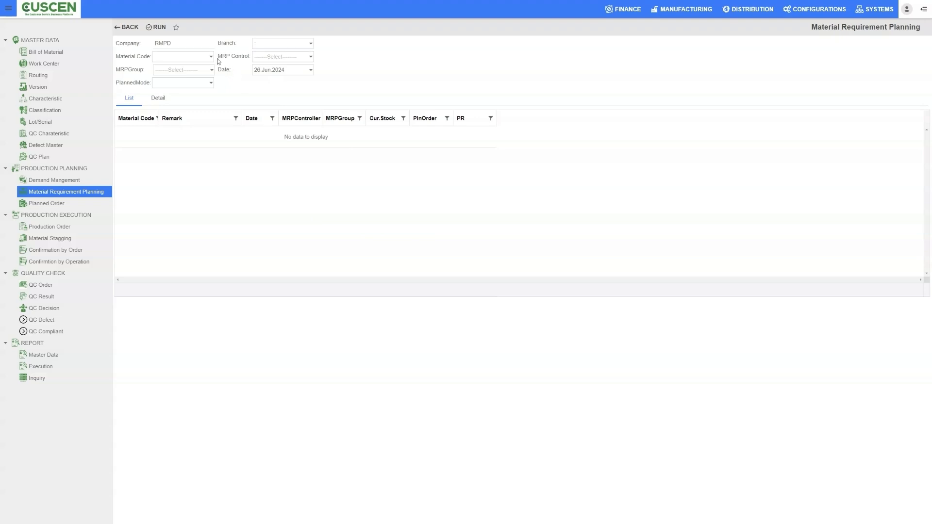
click(309, 43)
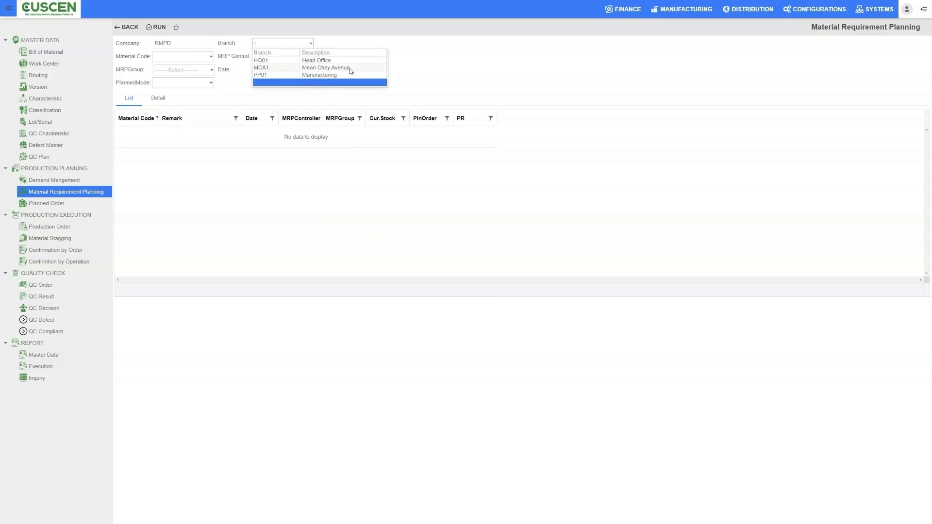
click(447, 73)
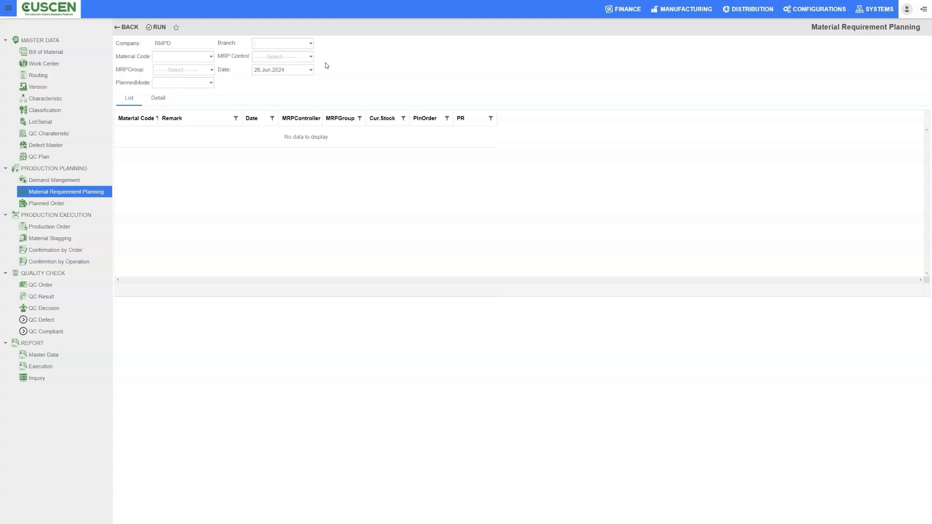
click(205, 56)
click(297, 59)
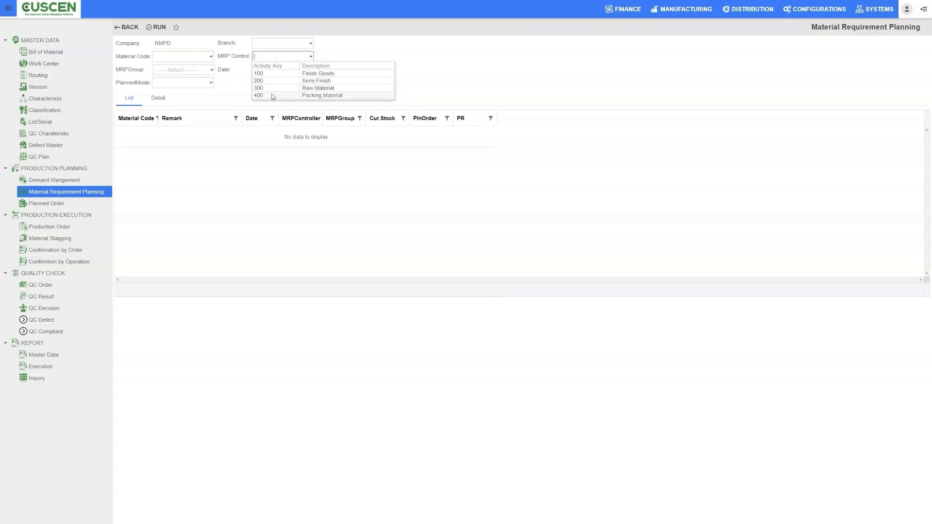
click(210, 82)
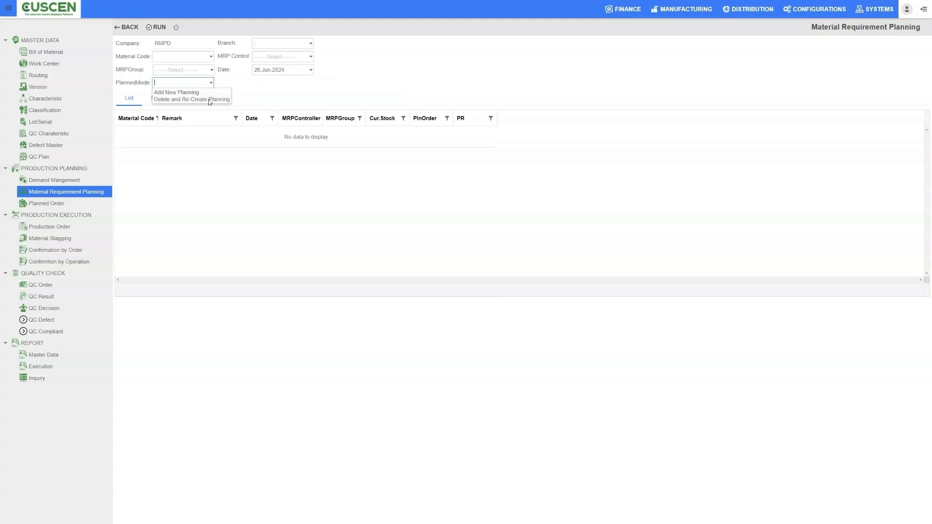
click(291, 95)
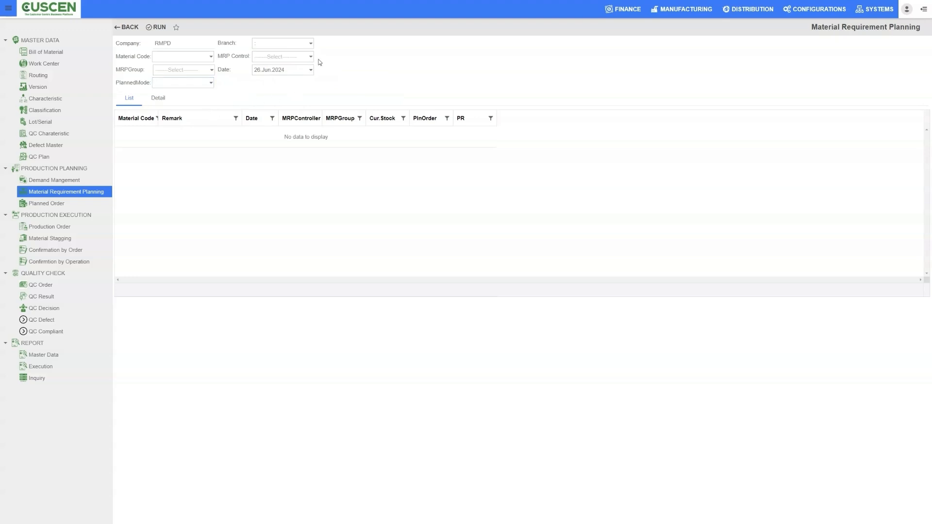
Set the planning branch to PP01 Manufacturing and try to run the material requirement planning.
click(310, 57)
click(310, 44)
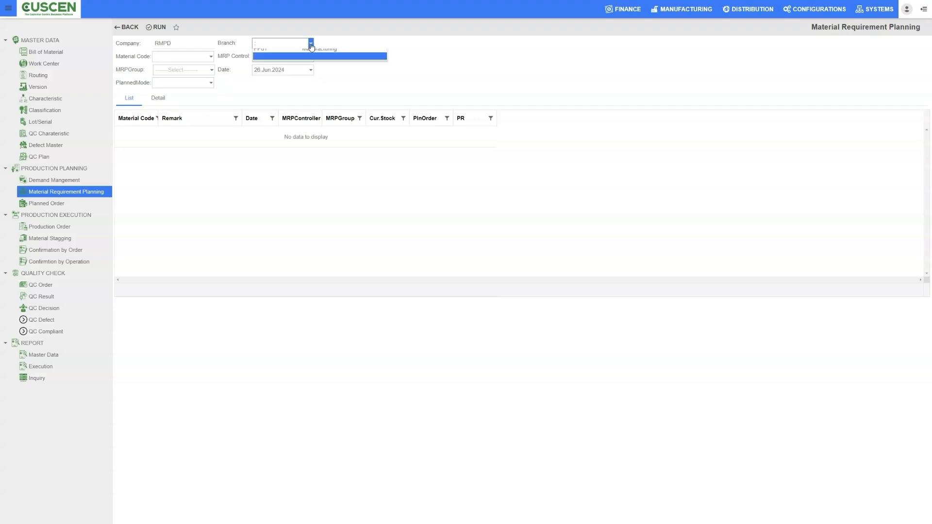
click(286, 75)
click(158, 28)
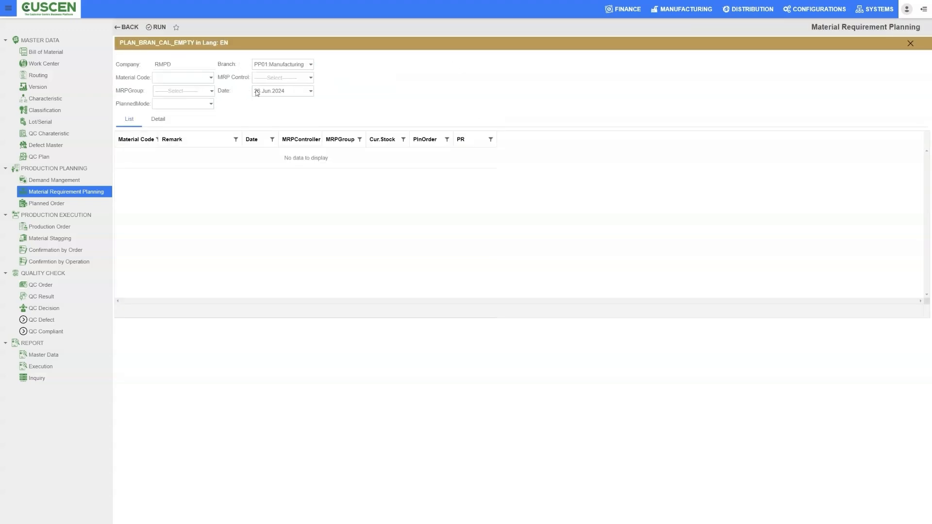
Set the planned mode to Delete and Re-Create Planning and run the planning again.
click(211, 103)
click(200, 116)
click(204, 104)
click(207, 121)
click(256, 92)
click(158, 29)
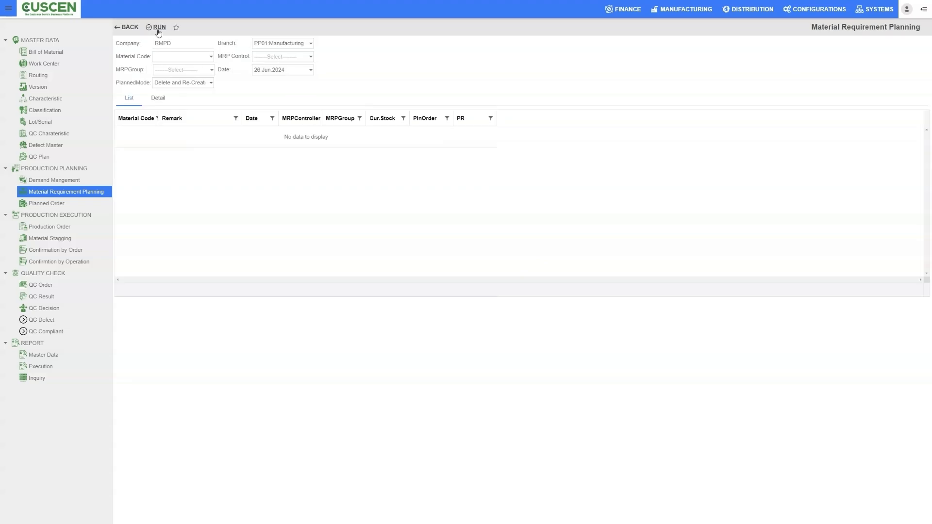
Set the planning date to 01.Jan.2024 and the planned mode to Add New Planning, running the planning with these settings.
click(311, 70)
click(269, 81)
click(269, 81)
click(269, 81)
click(269, 81)
click(270, 81)
click(284, 97)
click(163, 30)
click(211, 83)
click(174, 93)
click(157, 28)
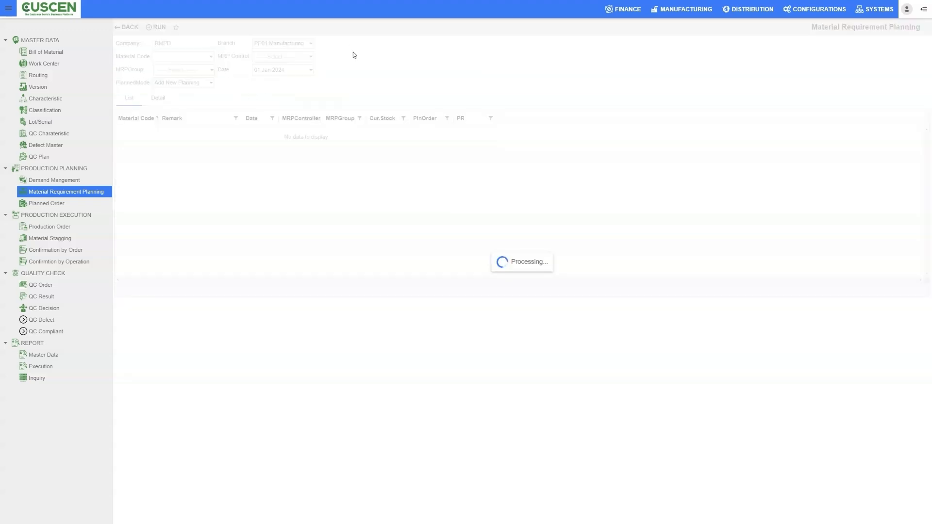
Set the MRP control to 100 Finish Goods and run the material requirement planning.
click(309, 56)
click(291, 71)
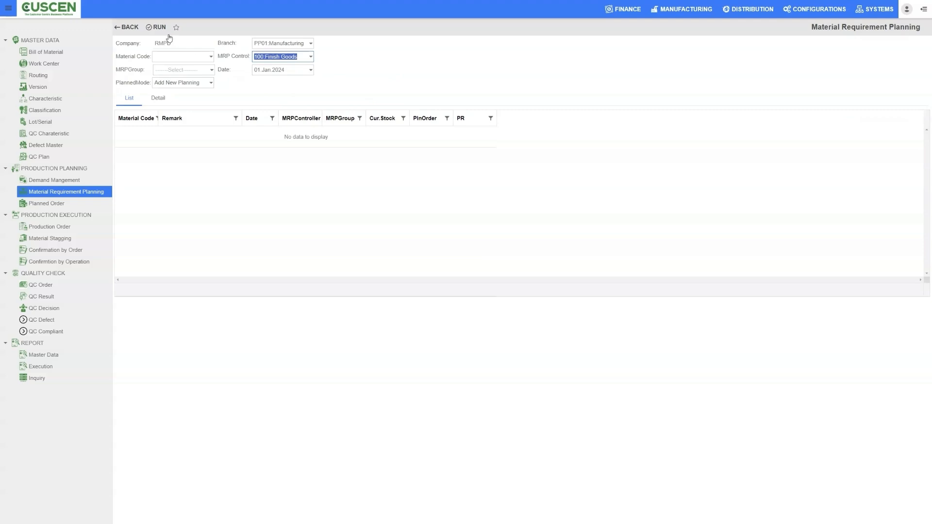
click(158, 28)
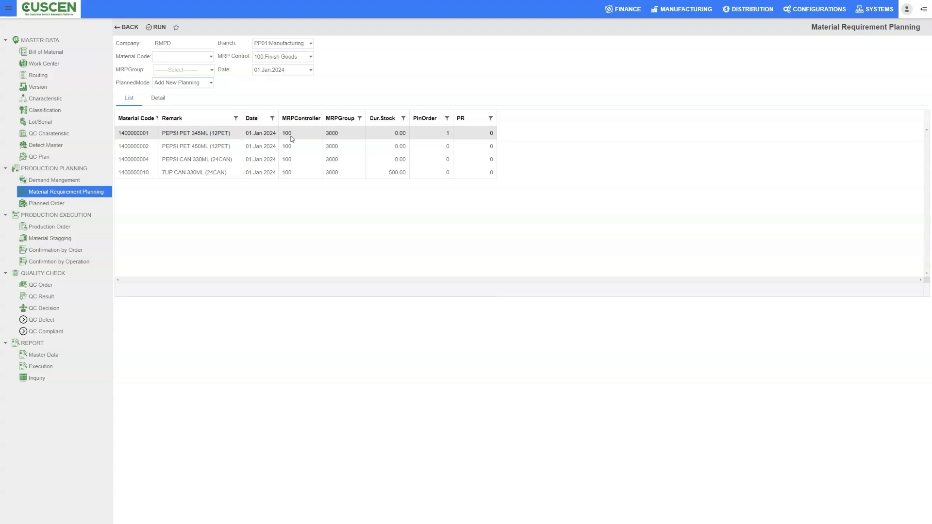
Open the planned orders and list those from 01.Jan.2024 onwards.
click(53, 207)
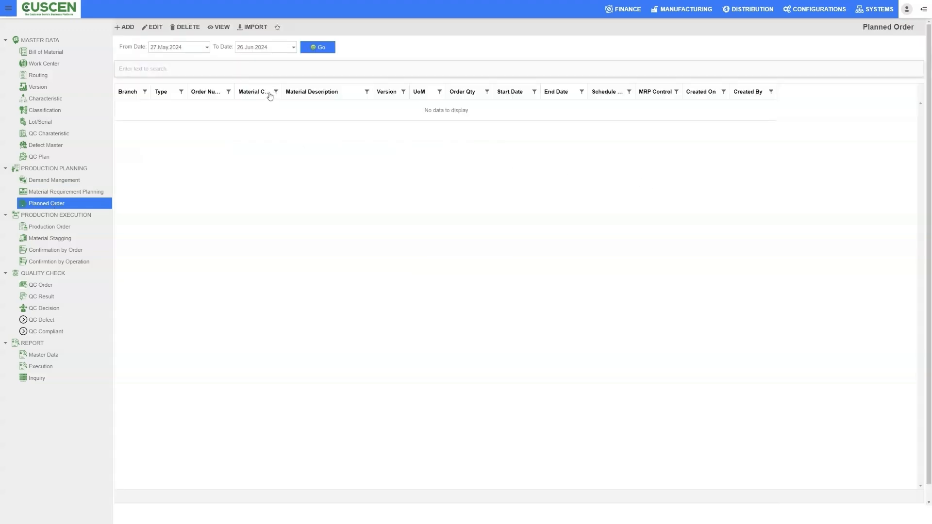
click(207, 47)
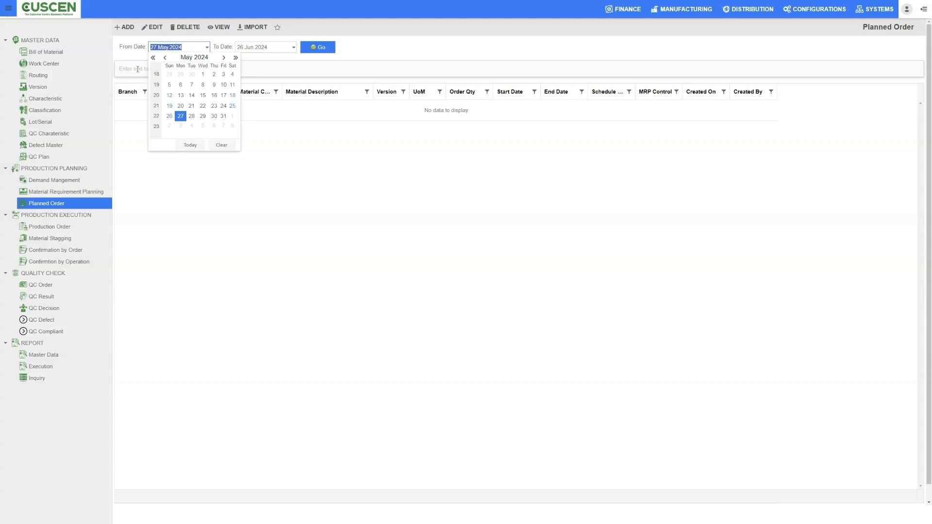
click(165, 58)
click(165, 57)
click(165, 57)
click(165, 57)
click(165, 57)
click(229, 57)
click(182, 73)
click(320, 48)
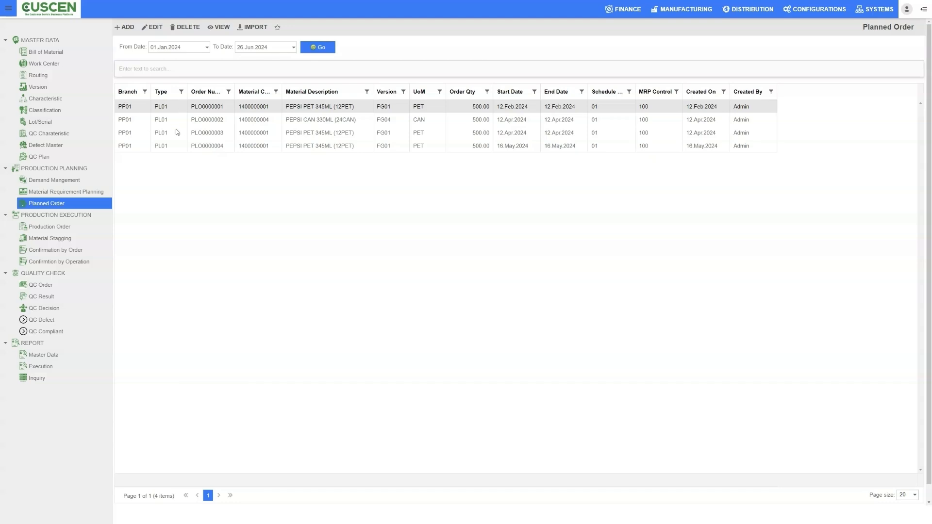
Sort the planned orders by material description, view the PEPSI CAN 330ML (24CAN) order's details and return to the list.
drag(235, 85, 327, 90)
click(311, 91)
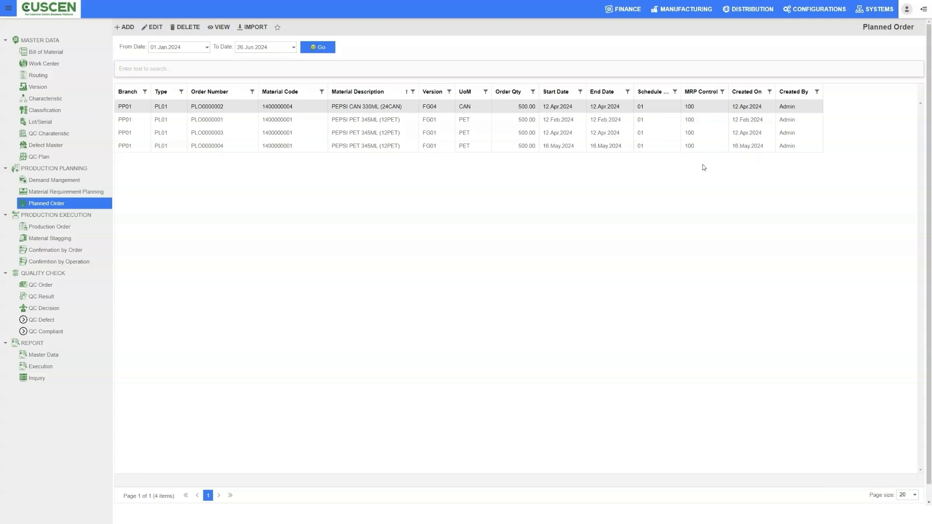
double_click(310, 107)
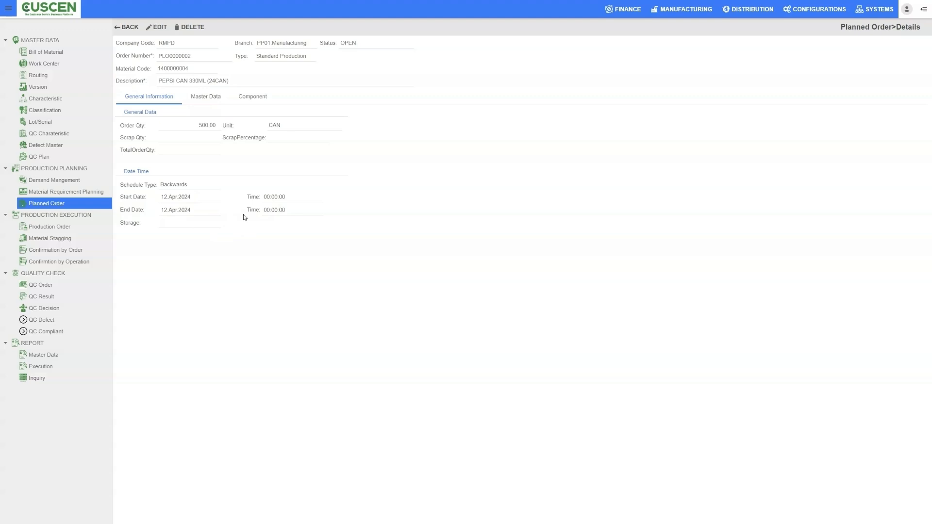
click(129, 28)
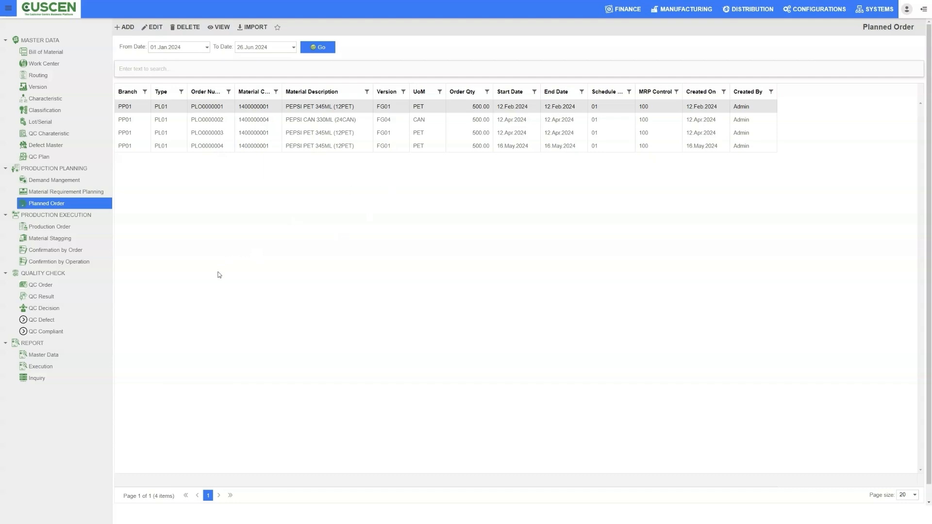
Open the production orders and list those from 01.Jan.2024 onwards.
click(49, 231)
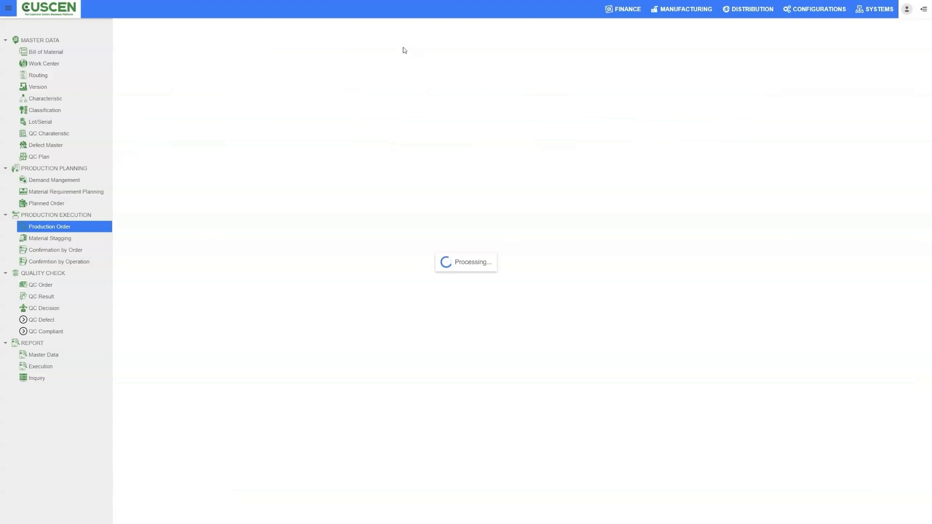
click(207, 47)
click(165, 57)
click(165, 57)
click(165, 57)
click(165, 57)
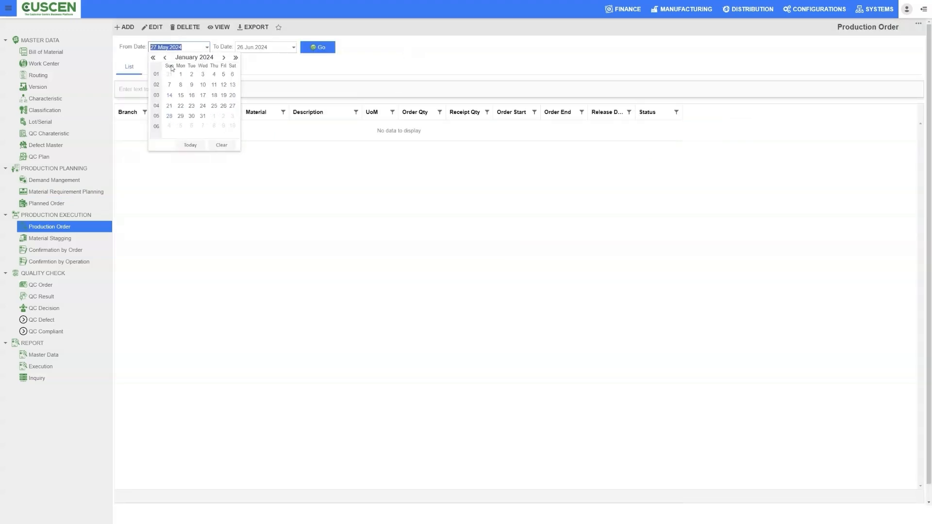
click(177, 76)
click(321, 49)
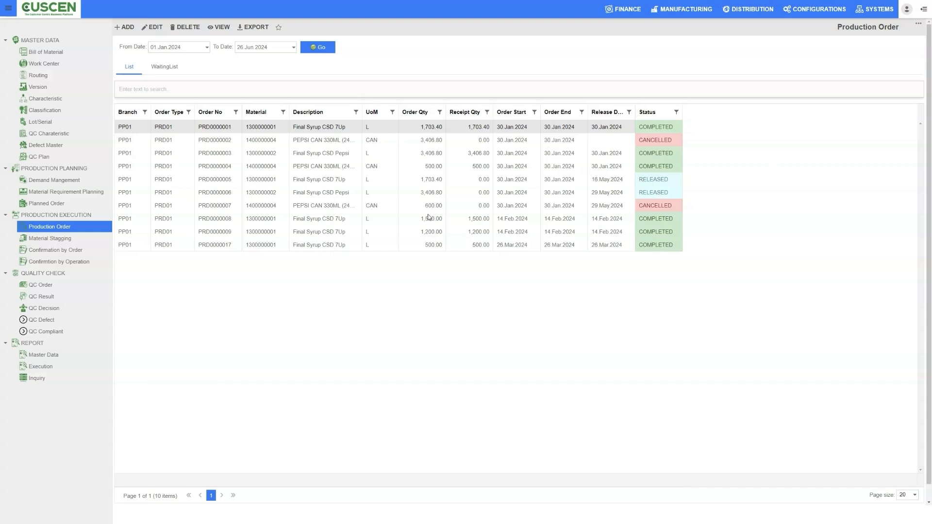
Widen the Release Date column, view the details of the cancelled PEPSI CAN 330ML order for 600 CAN and return to the list.
double_click(635, 111)
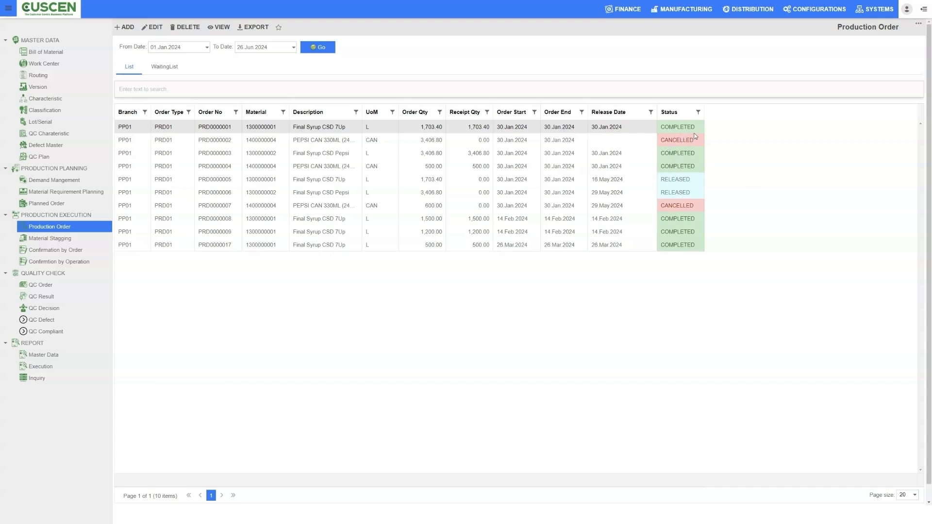
click(680, 179)
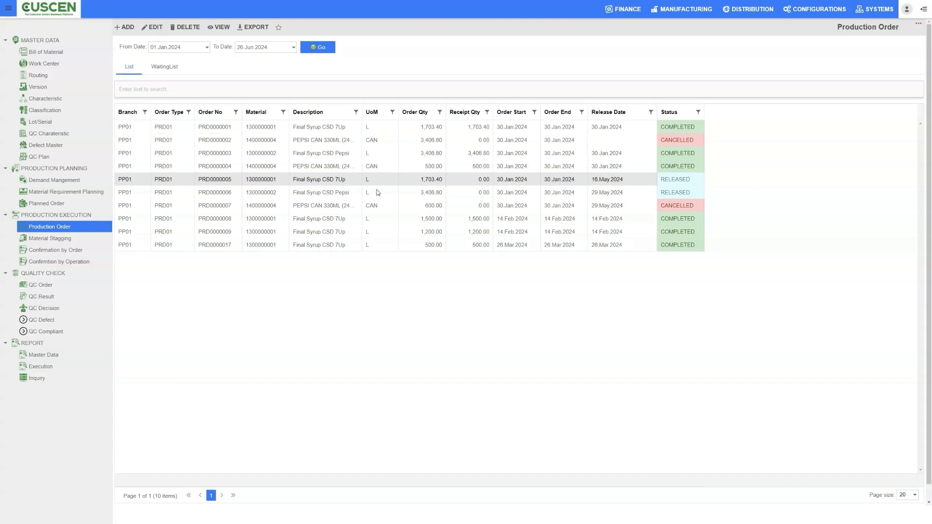
click(308, 141)
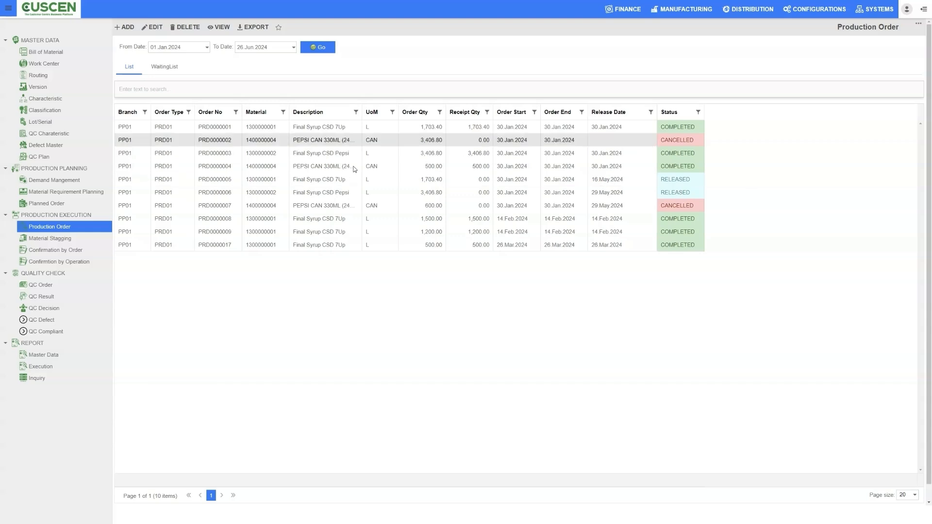
click(342, 206)
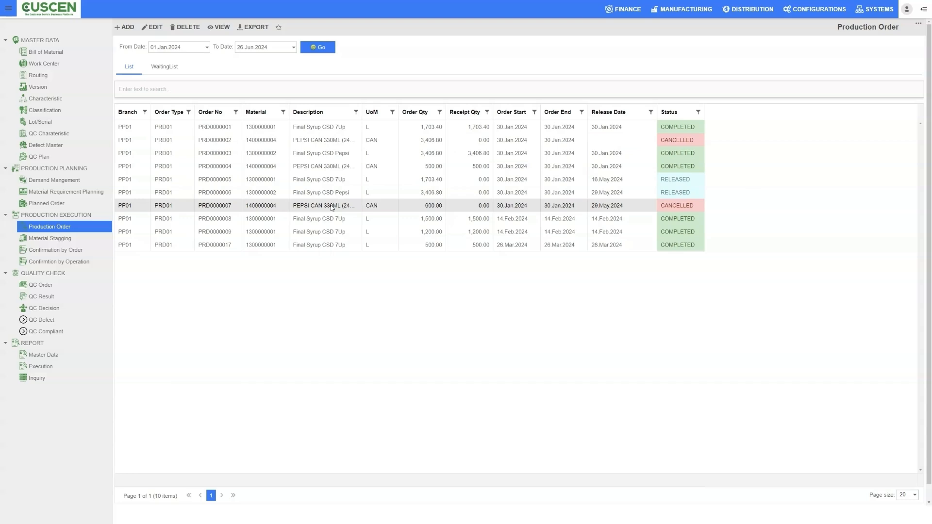
double_click(332, 206)
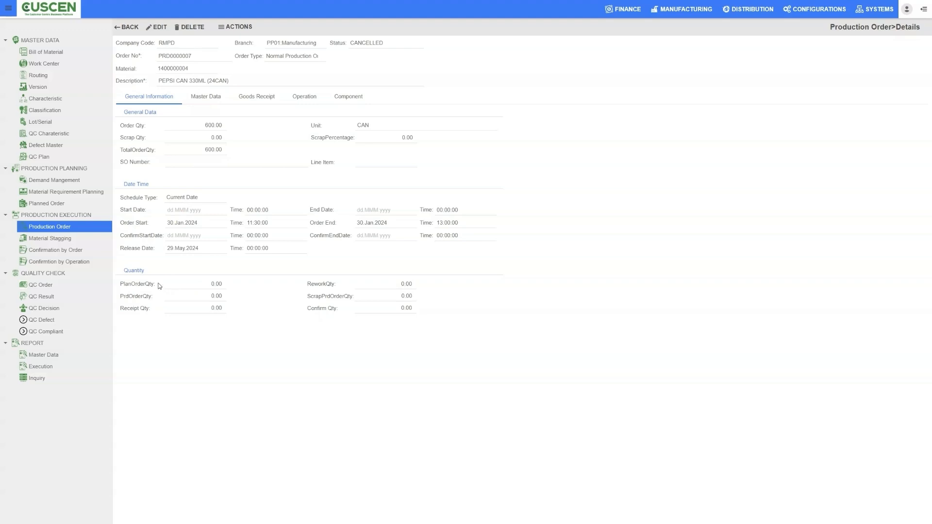
click(130, 28)
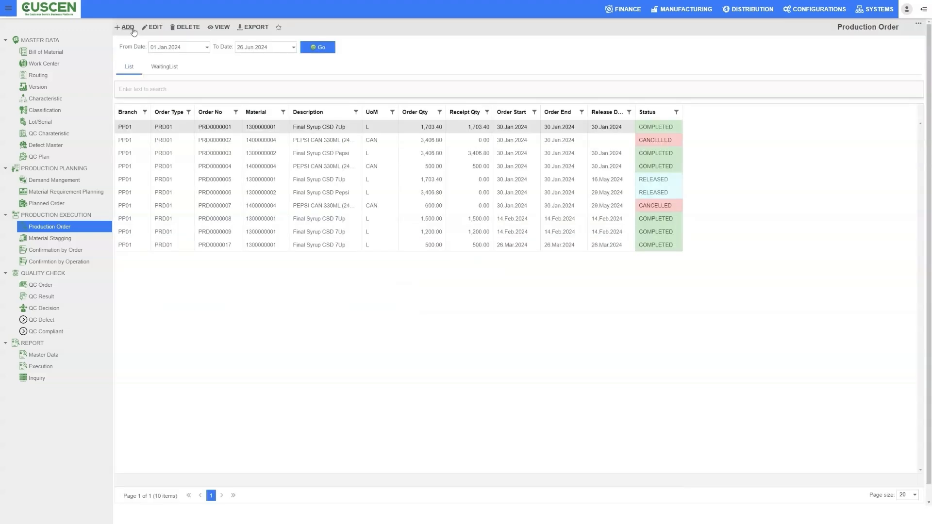
Open material staging and look through the available production order types and list types without choosing any.
click(56, 240)
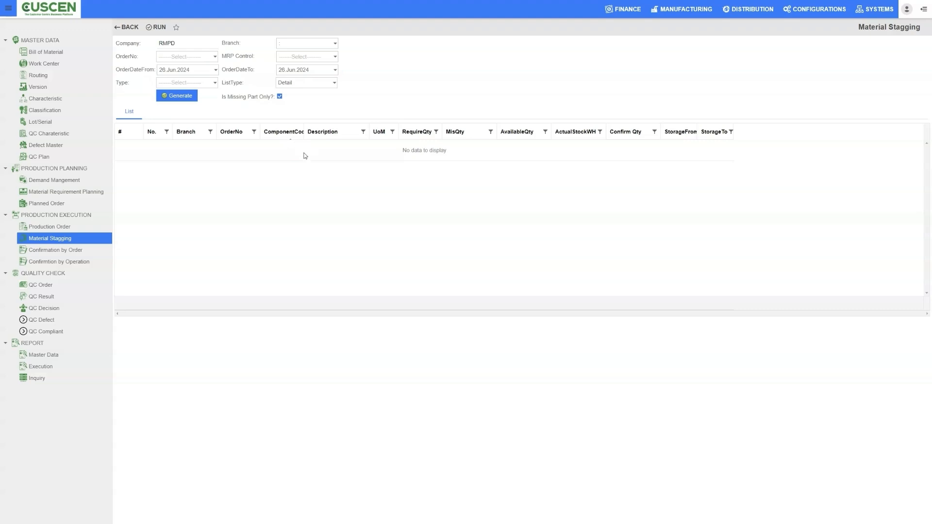
click(216, 81)
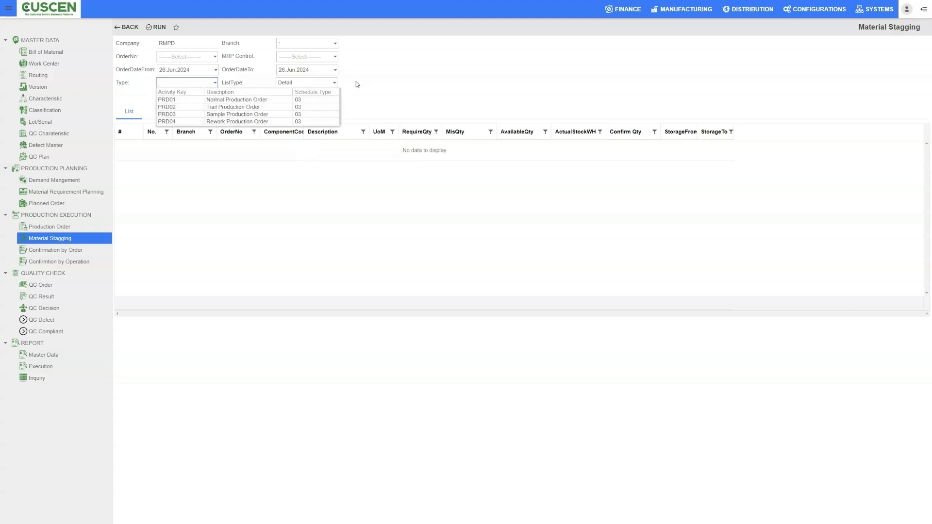
click(335, 83)
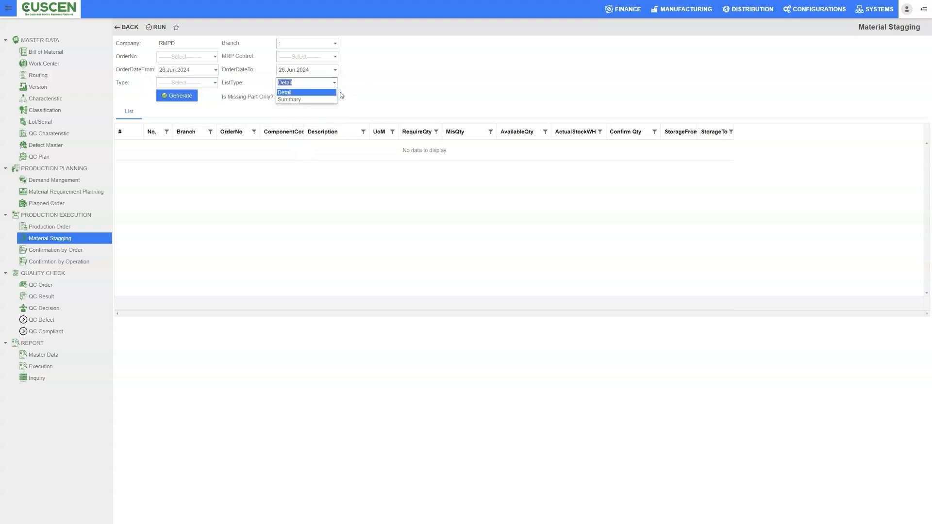
click(463, 103)
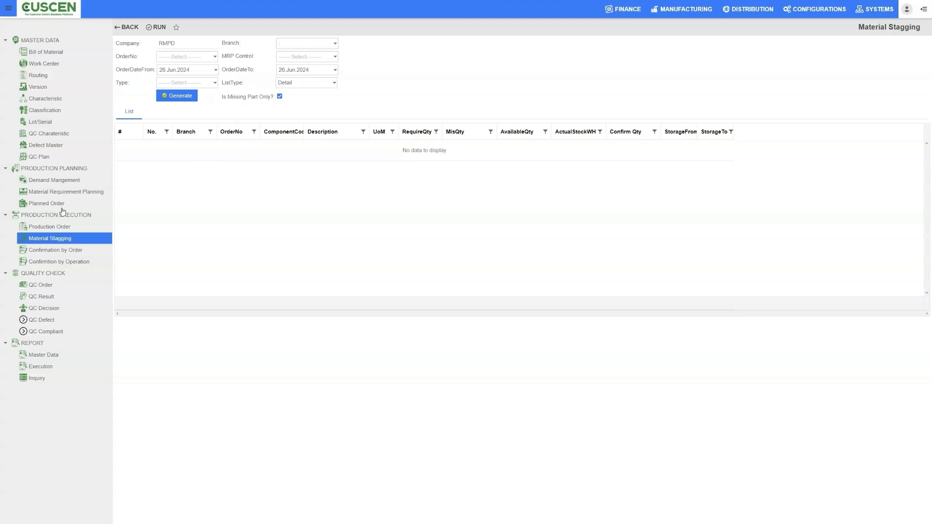
Open the confirmations by order, fit the Description column and view the details of the first Final Syrup CSD 7Up confirmation.
click(50, 254)
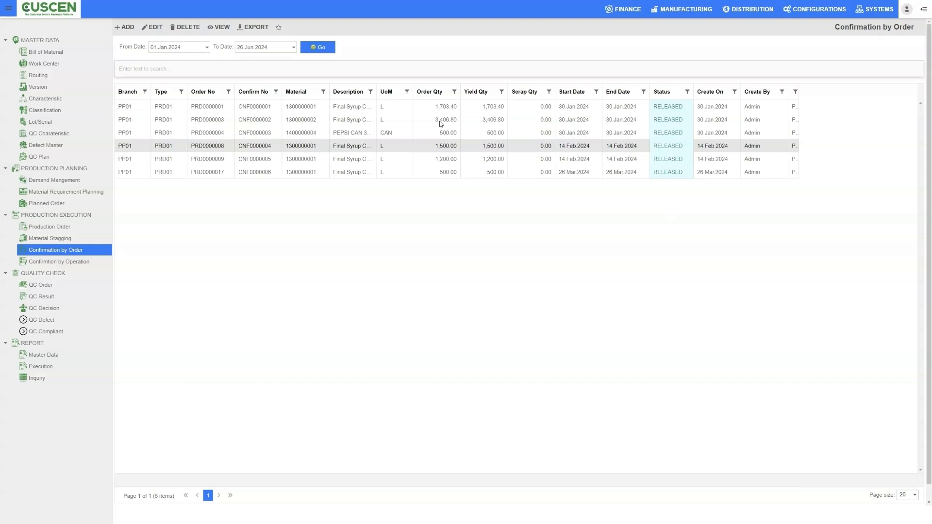
drag(377, 91, 426, 91)
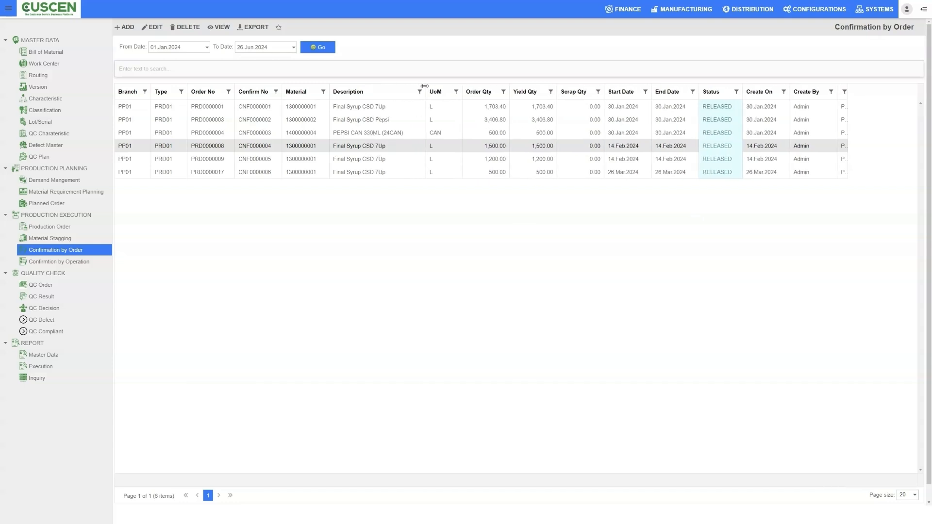
click(396, 107)
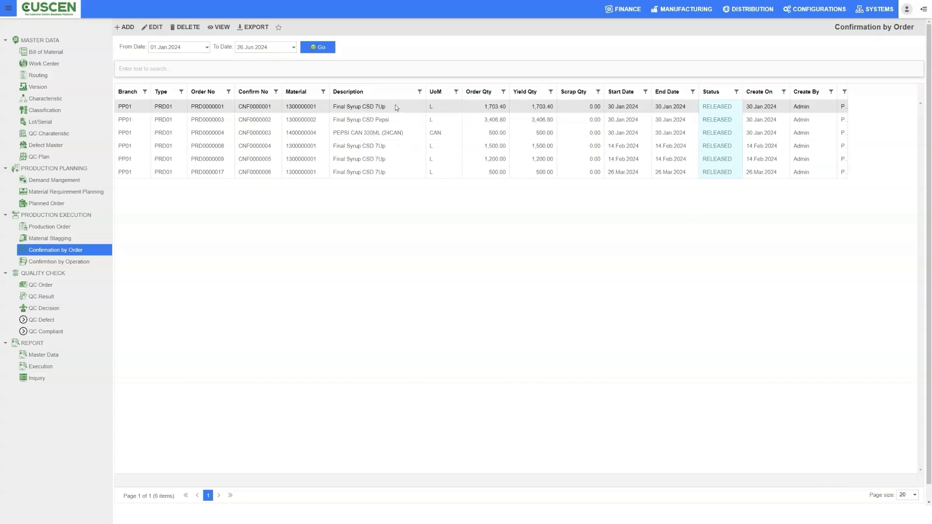
triple_click(383, 107)
double_click(386, 108)
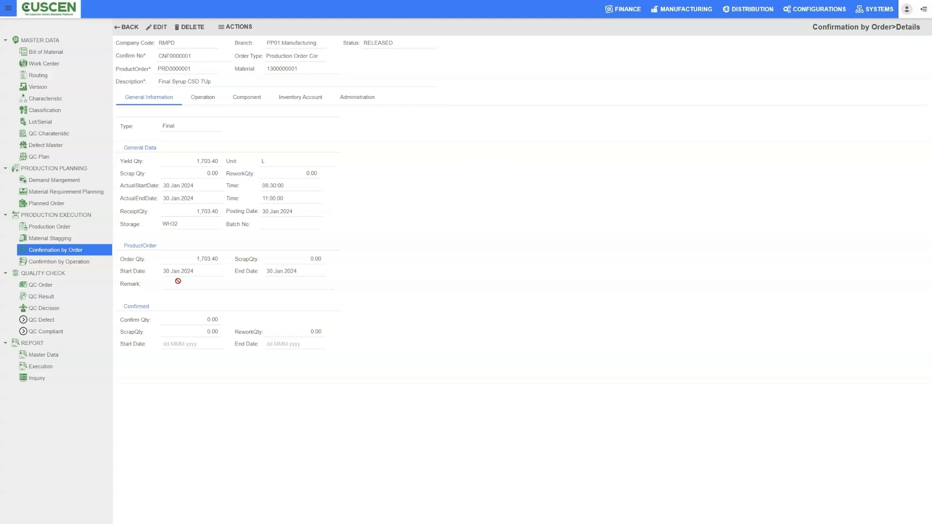
Examine the confirmation's production order data and available document actions, returning to the confirmation list.
drag(267, 270, 284, 270)
click(262, 261)
click(222, 27)
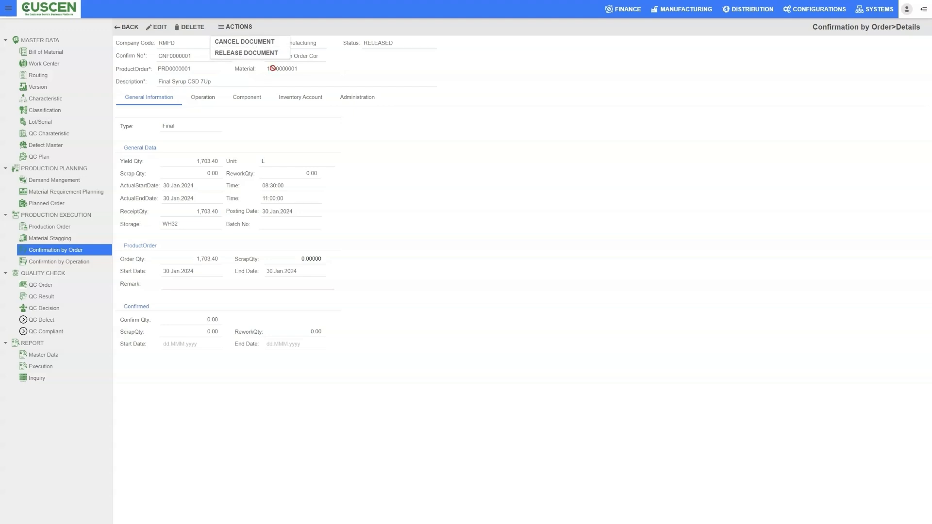
click(435, 213)
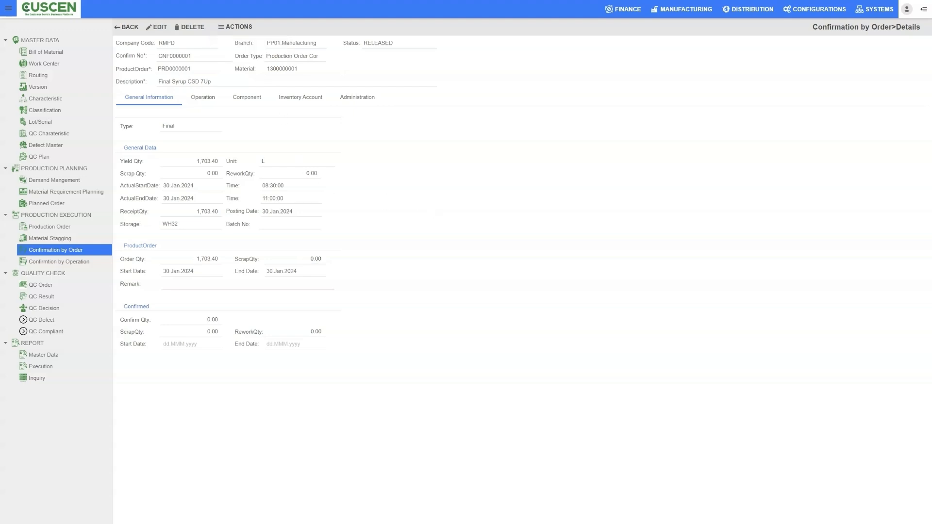
click(125, 28)
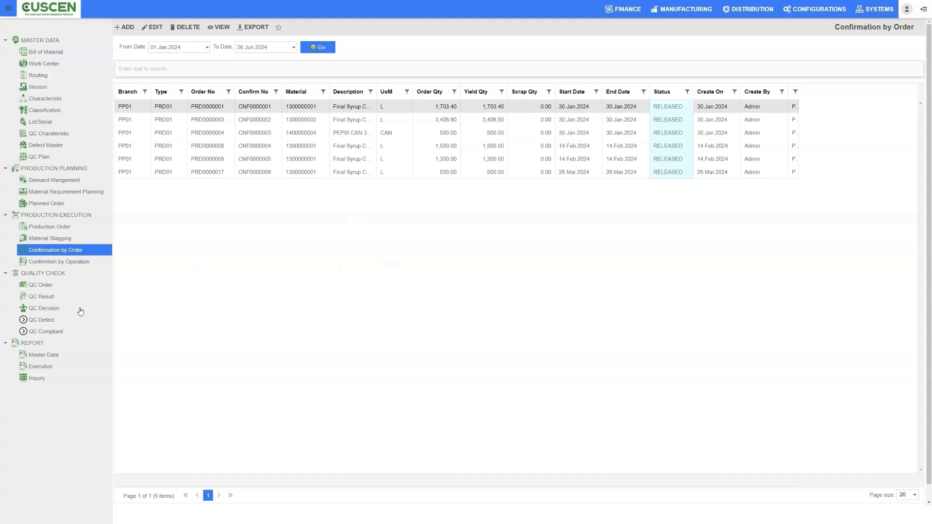
Open the QC orders, widen the Branch, Material Code and Order Qty columns and examine the values of the lot 0000002 row.
click(52, 287)
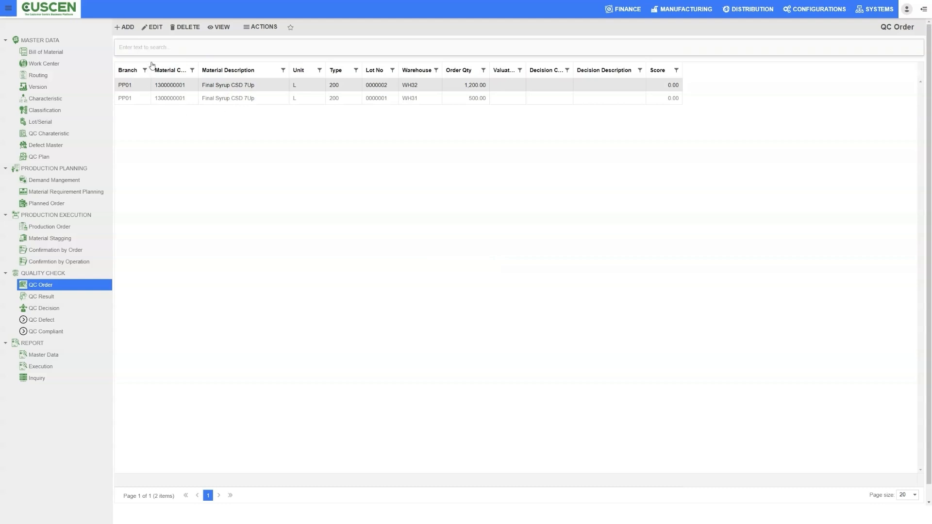
drag(151, 65, 238, 64)
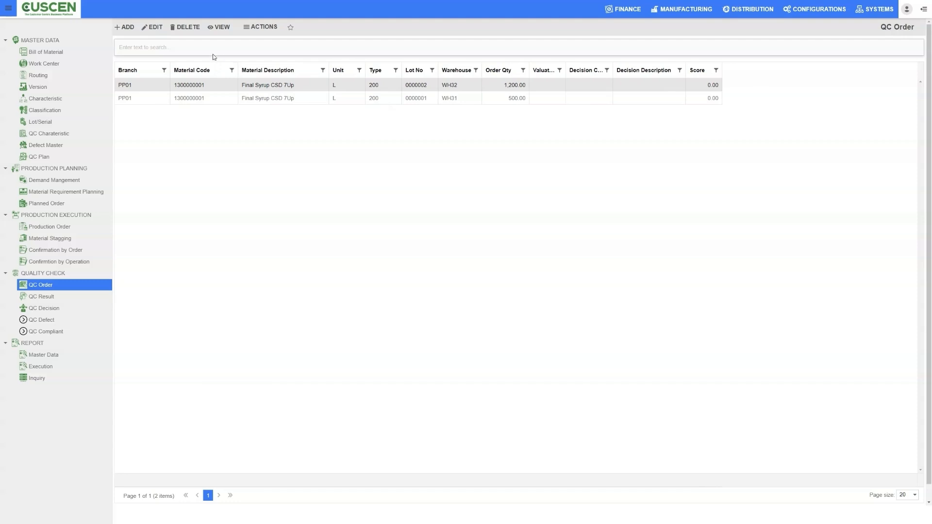
click(196, 97)
click(297, 84)
drag(297, 84, 249, 85)
drag(340, 85, 321, 86)
drag(382, 86, 368, 87)
drag(459, 86, 442, 85)
drag(529, 67, 548, 85)
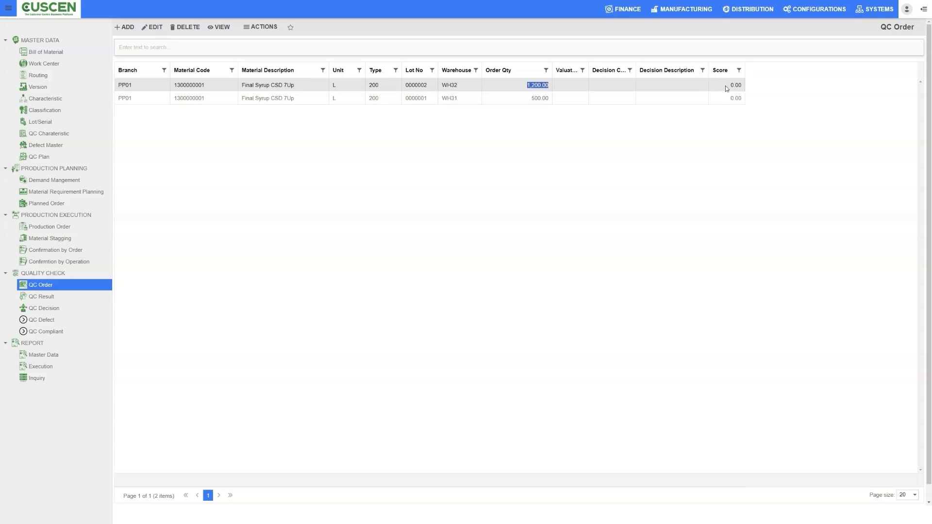
Open the details of the lot 0000002 Final Syrup CSD 7Up QC order and examine its general information.
triple_click(293, 86)
double_click(294, 90)
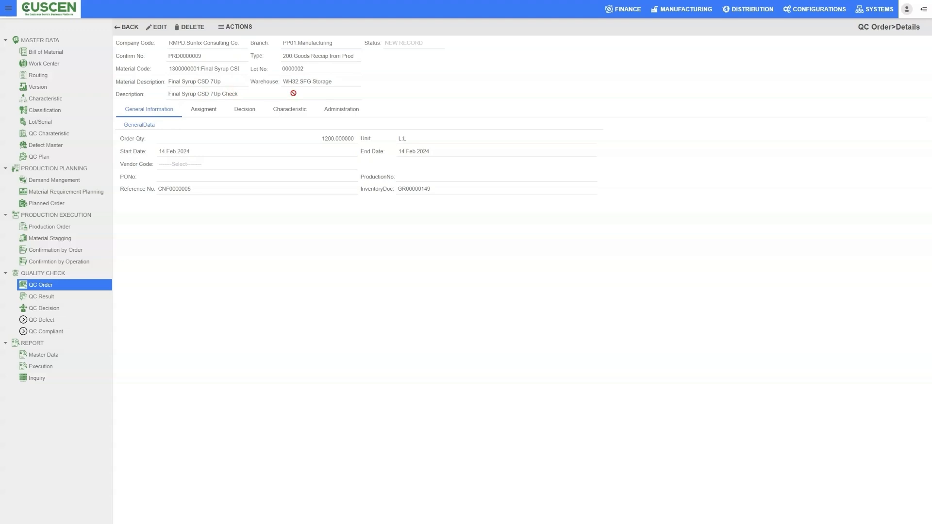
drag(283, 68, 313, 71)
drag(317, 139, 364, 139)
click(188, 149)
click(378, 243)
drag(412, 138, 391, 141)
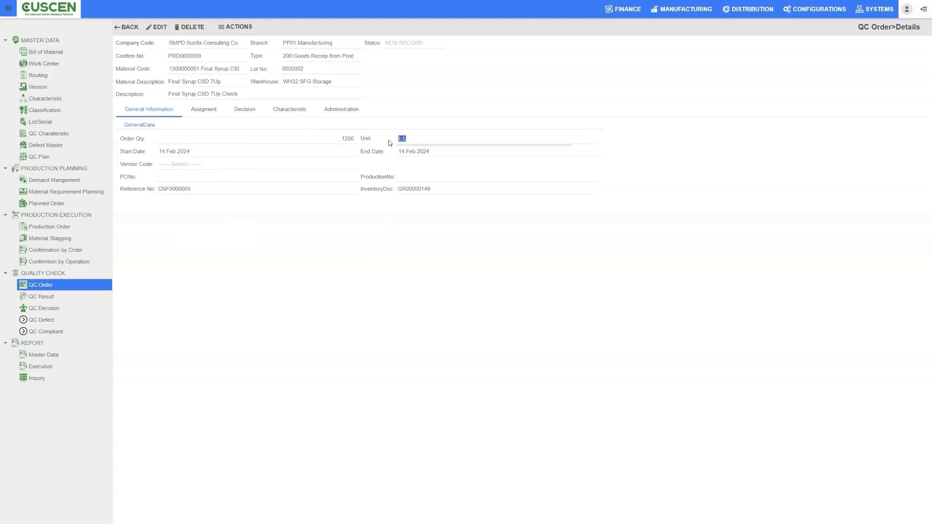
click(250, 247)
Examine the QC order's assignment, decision, characteristic and administration details and return to the QC order list.
click(210, 110)
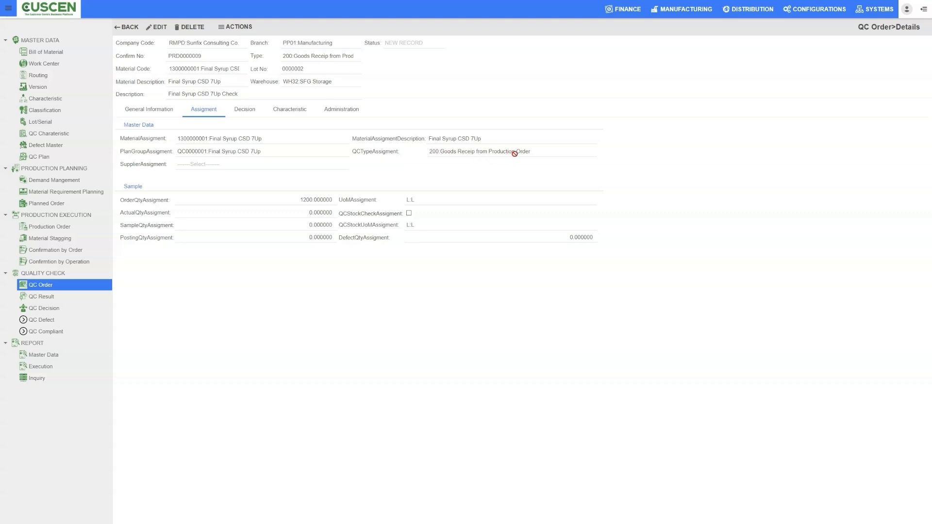
click(251, 107)
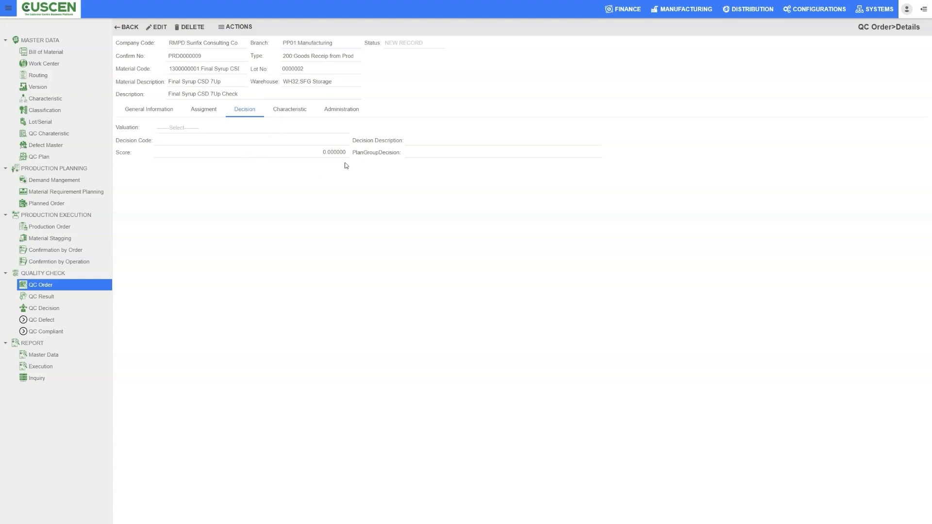
click(301, 109)
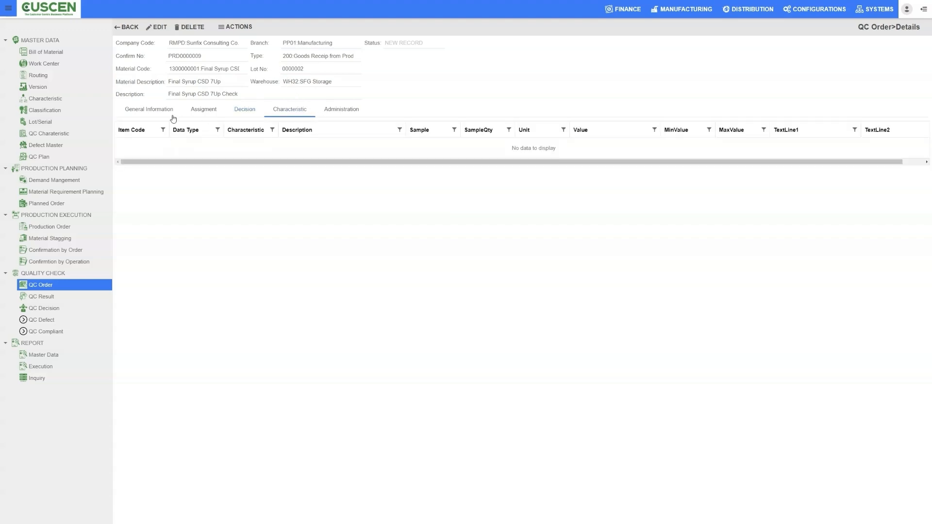
click(339, 108)
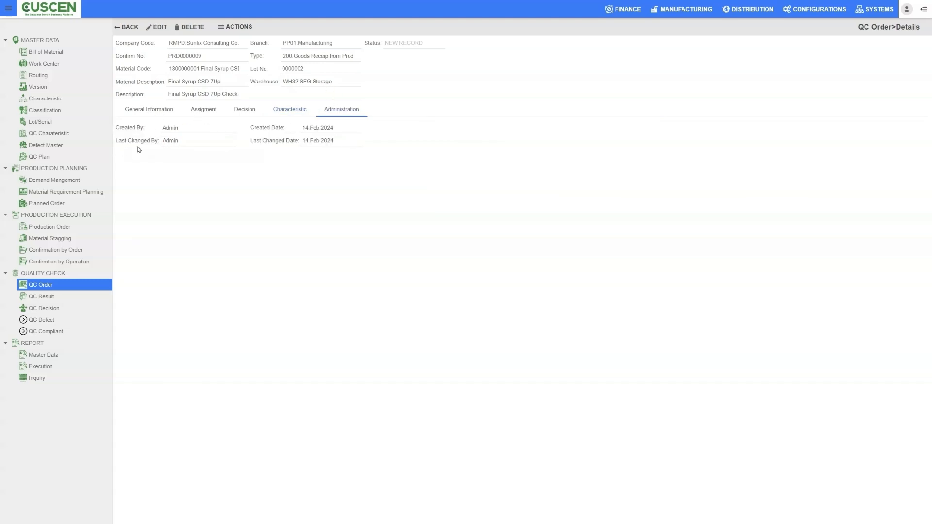
drag(173, 137, 194, 176)
click(149, 110)
click(131, 28)
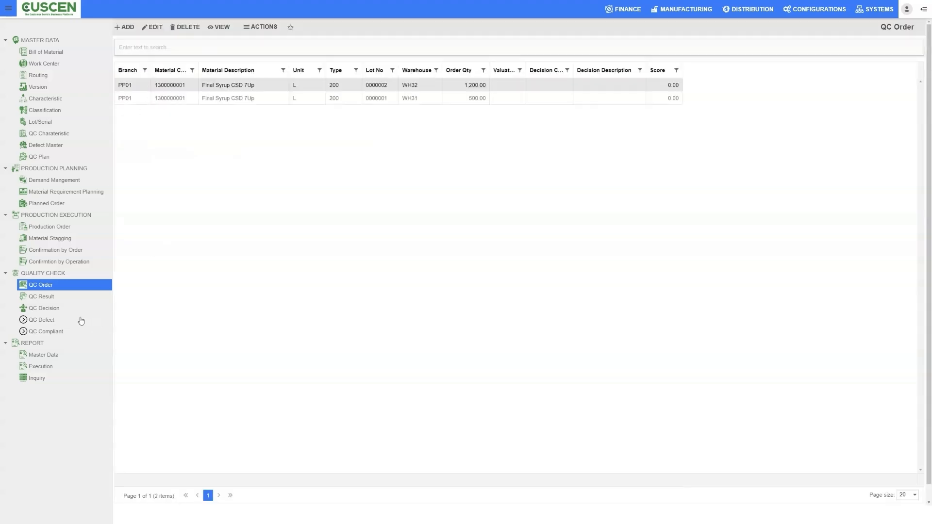
Open the QC decisions, fit the Decision Code column and examine the decision and score of the lot 0000002 entry.
click(48, 308)
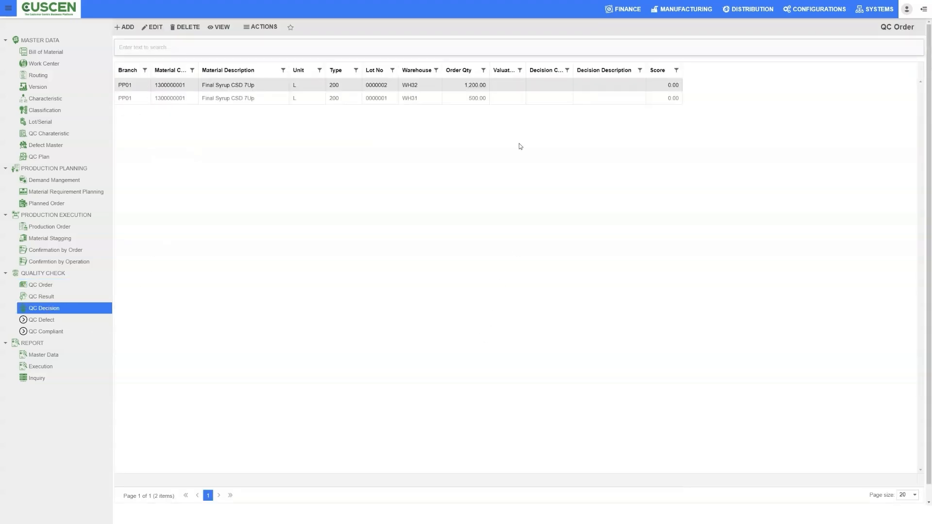
click(58, 308)
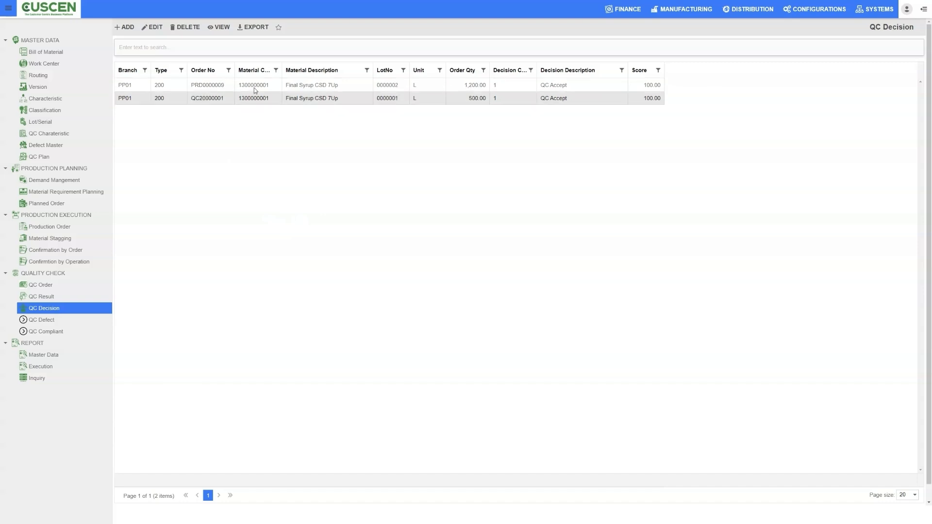
double_click(537, 69)
click(500, 85)
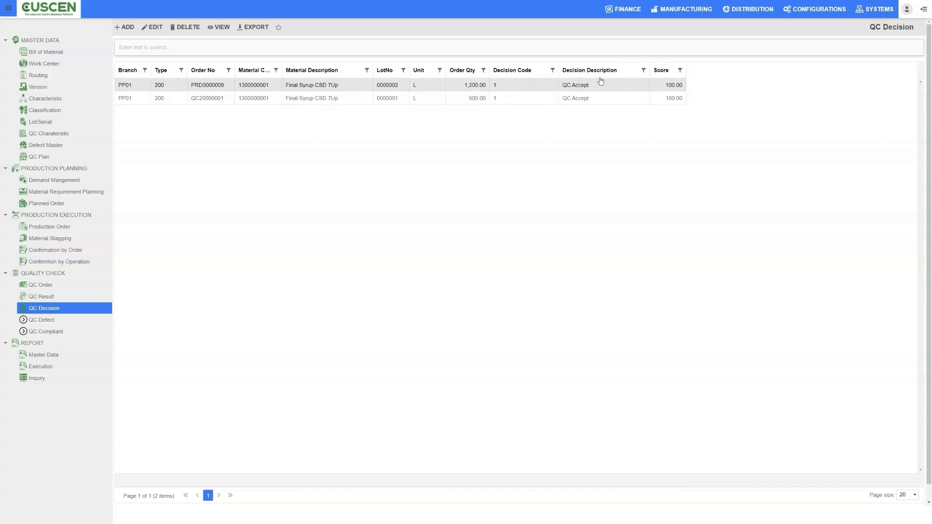
click(673, 87)
click(588, 85)
click(669, 88)
click(621, 102)
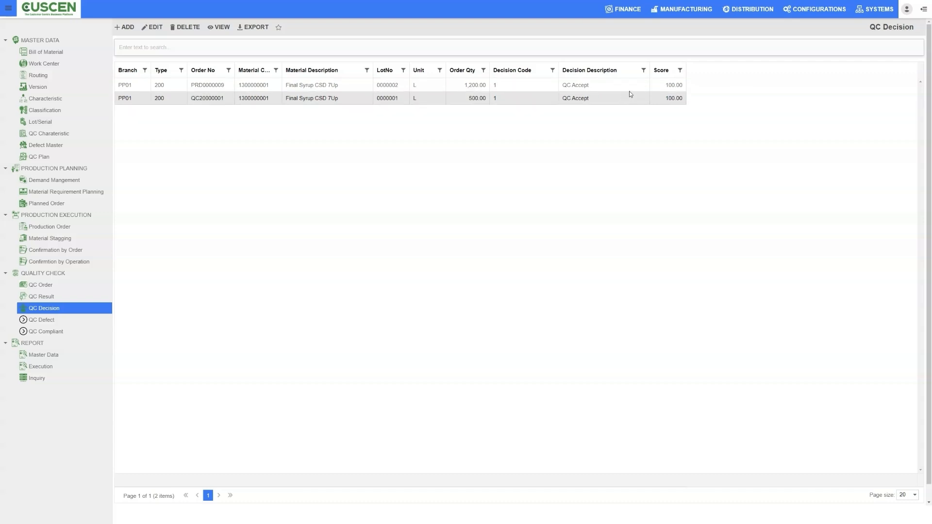
Widen the Material Code column and examine the decision description and score of the lot 0000001 entry.
drag(282, 70, 307, 71)
drag(616, 100, 588, 102)
click(679, 100)
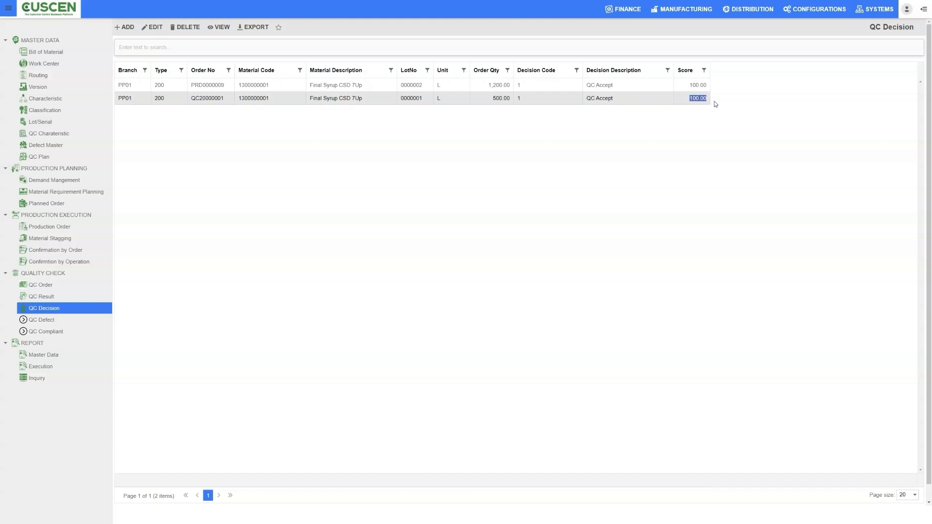
Open the QC results and examine the order, lot, warehouse and end date of the lot 0000001 and 0000002 entries.
click(647, 86)
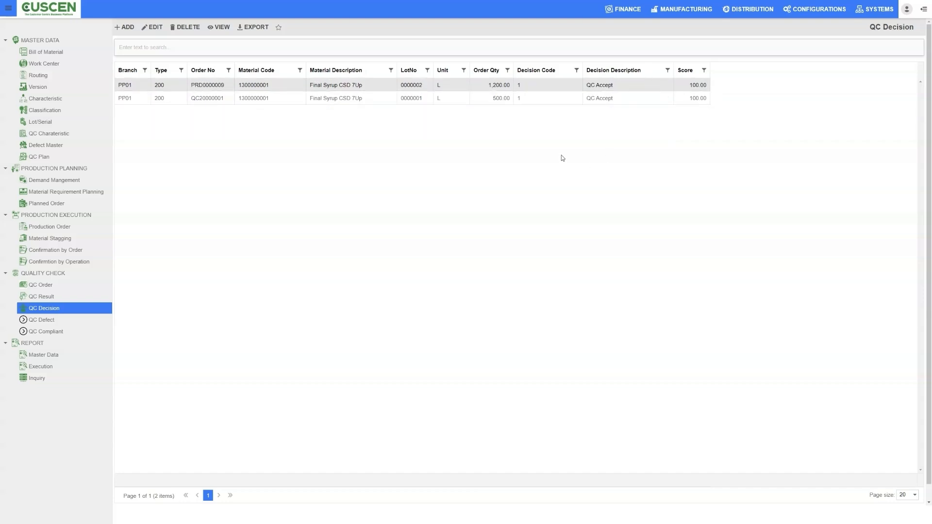
click(54, 297)
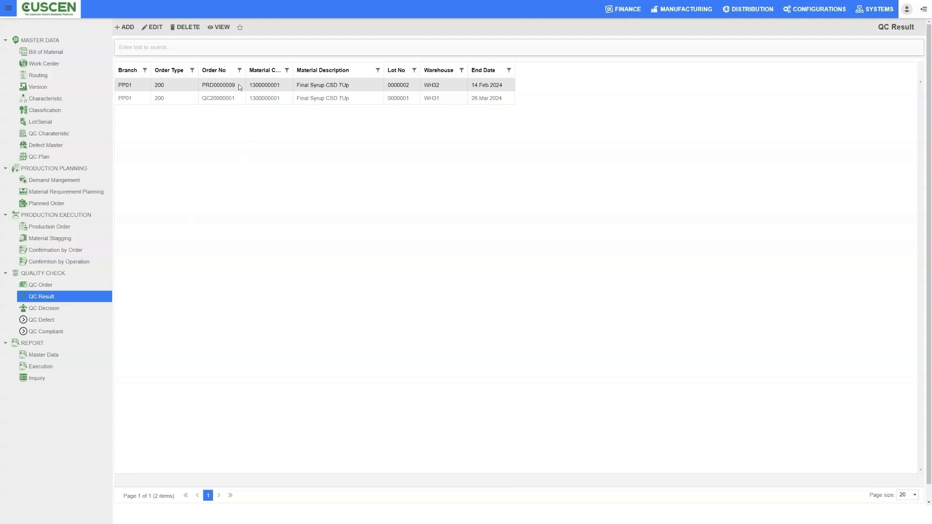
click(227, 101)
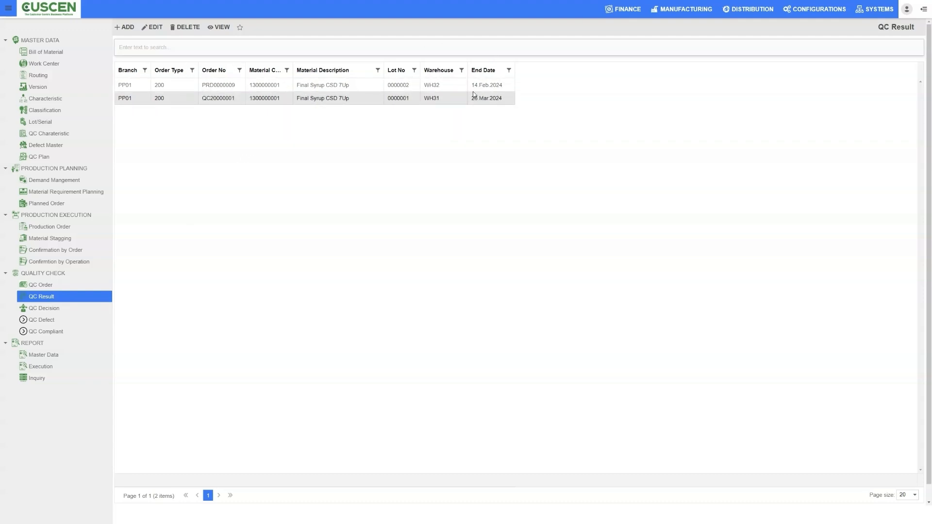
click(453, 87)
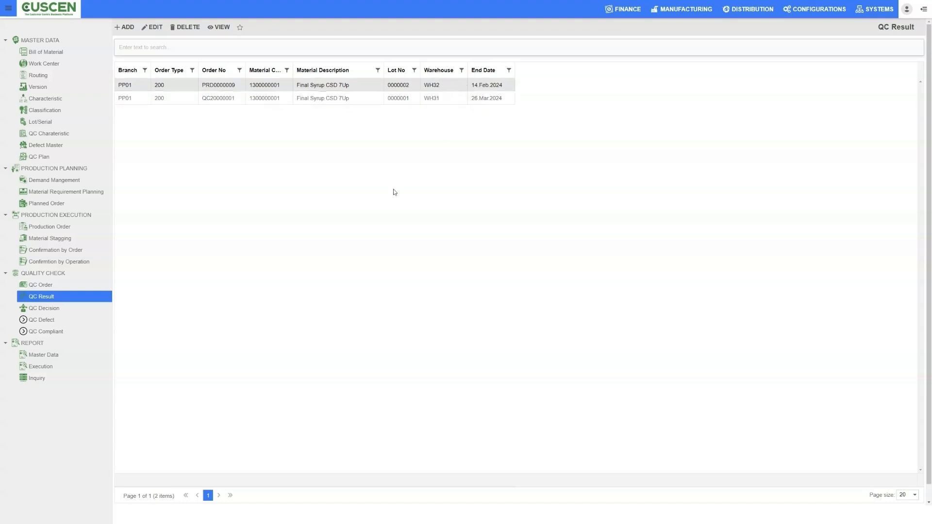
Start a new QC defect record and assign it to the QC order of Final Syrup CSD 7Up lot 0000002.
click(38, 320)
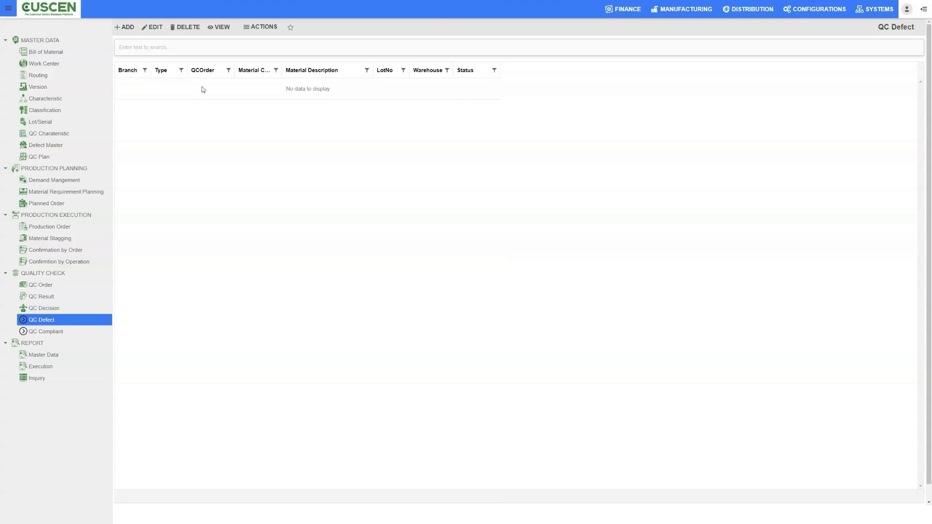
click(125, 28)
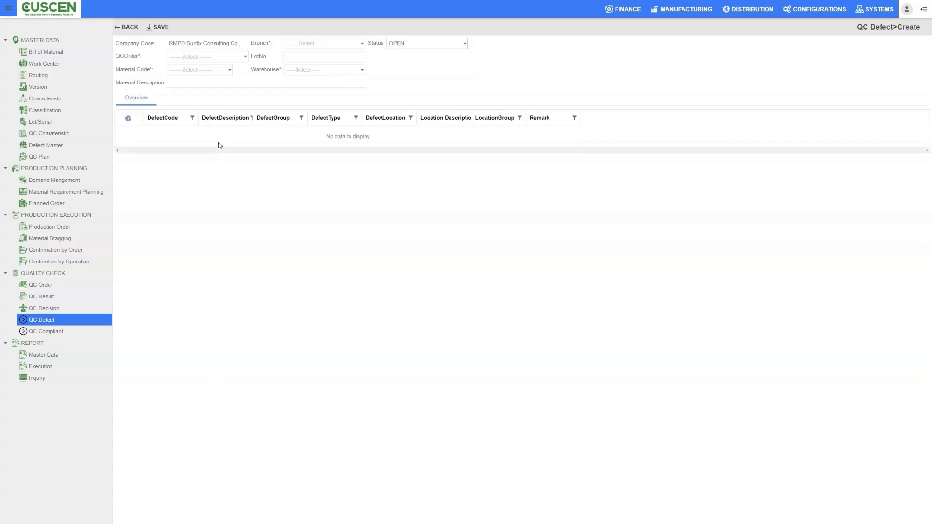
click(246, 56)
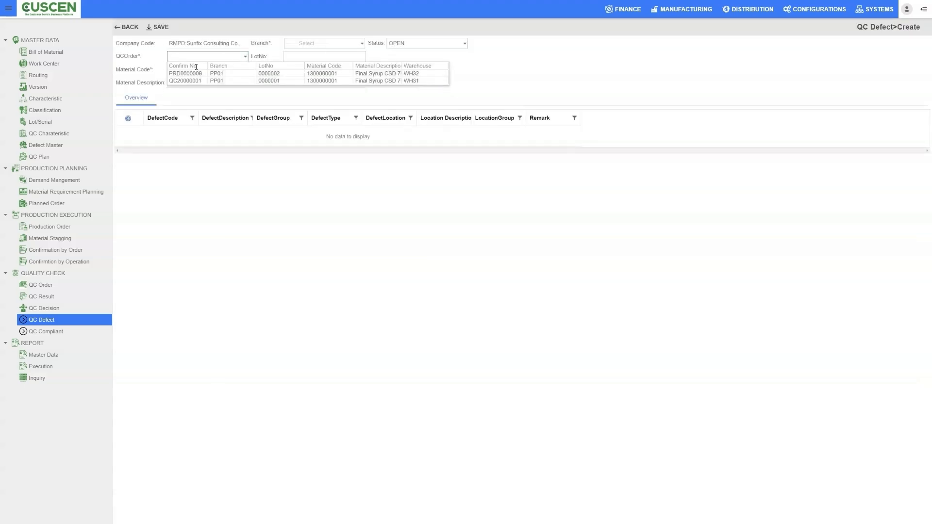
click(229, 73)
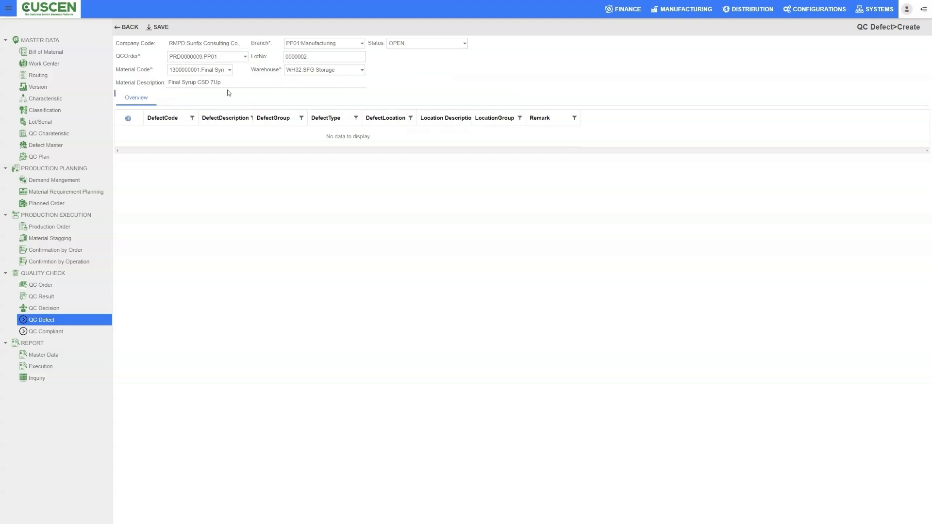
Enter a defect line with defect code DP01 Raw Material defect and defect location DLP02.
click(128, 120)
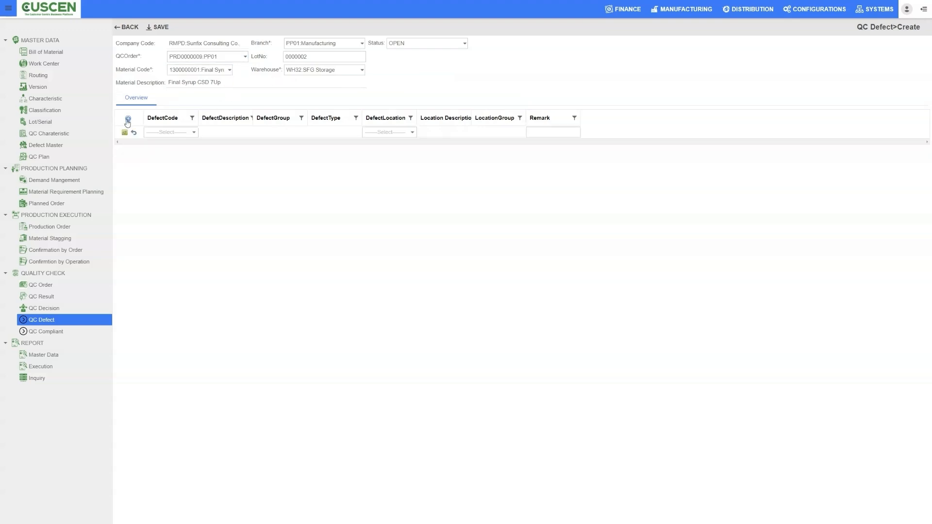
click(193, 135)
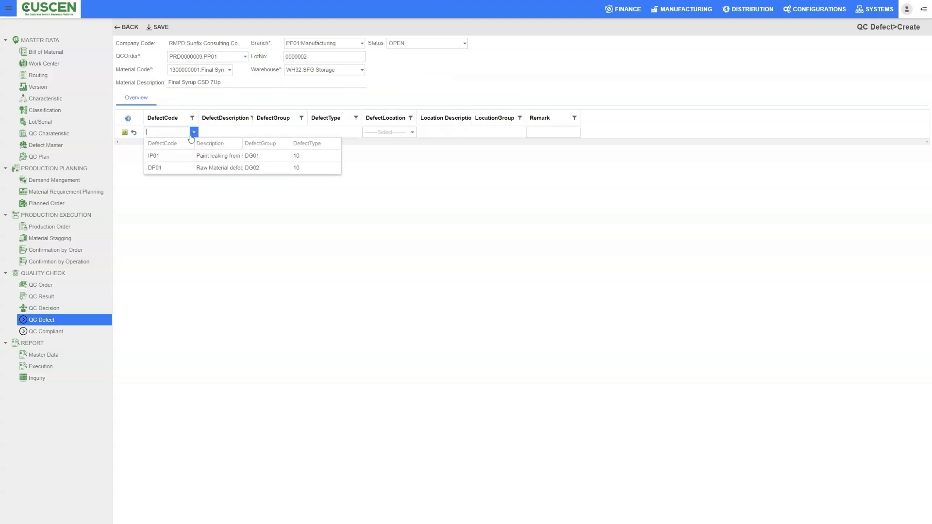
click(225, 167)
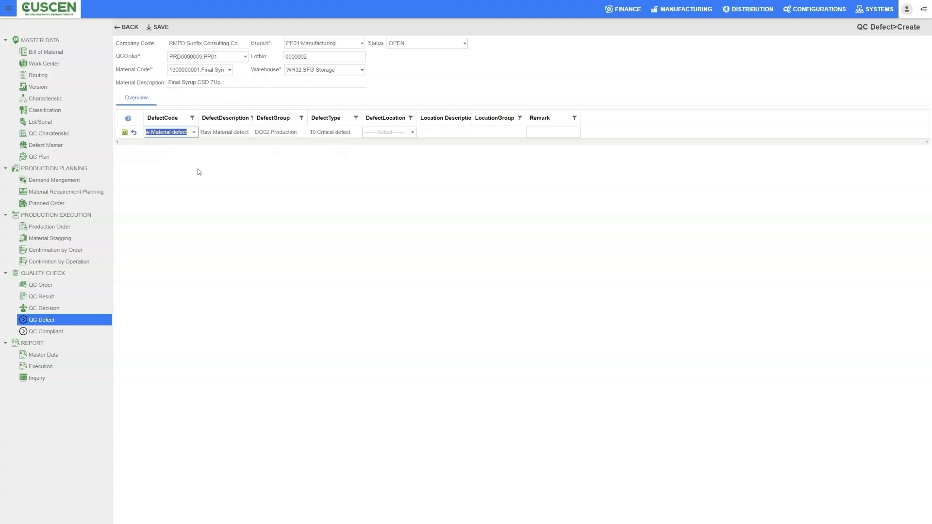
click(412, 132)
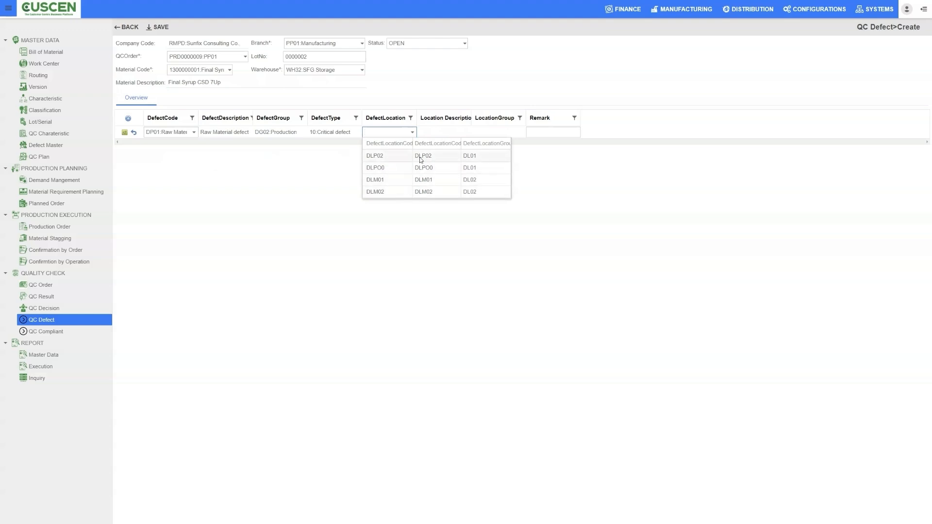
click(417, 155)
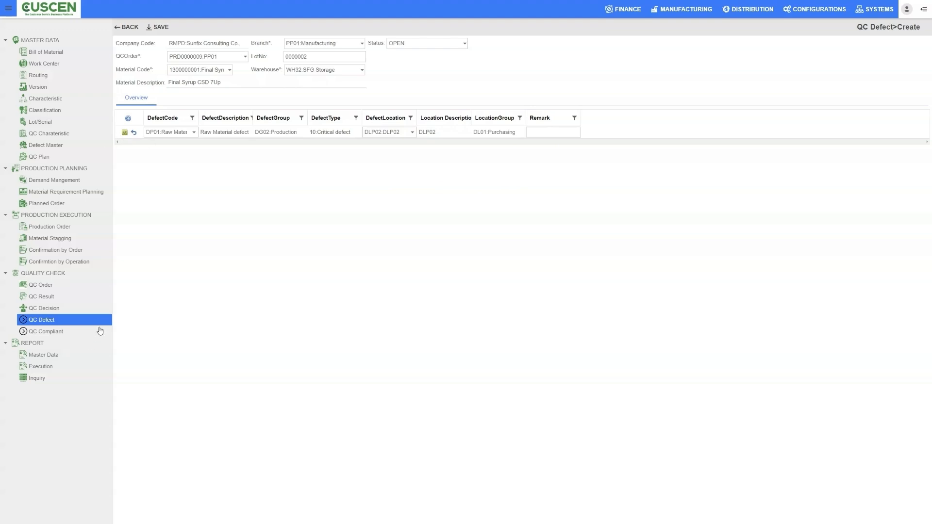
Start a new QC compliant record with Compliant No 132122 and enter the QC order number.
click(47, 335)
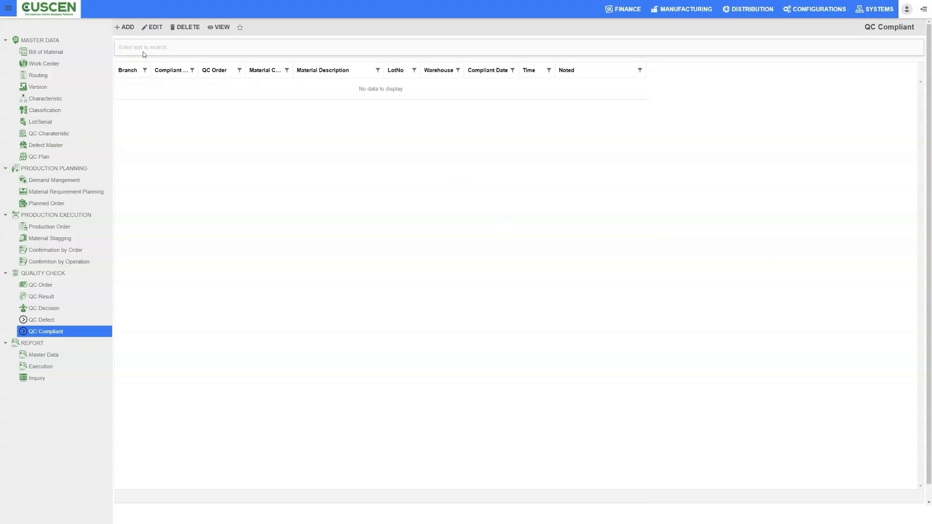
click(123, 28)
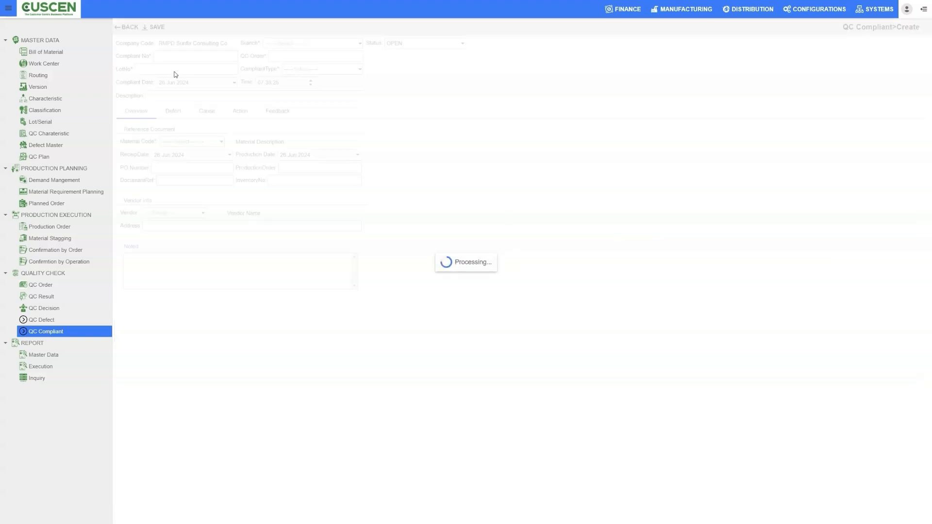
click(182, 56)
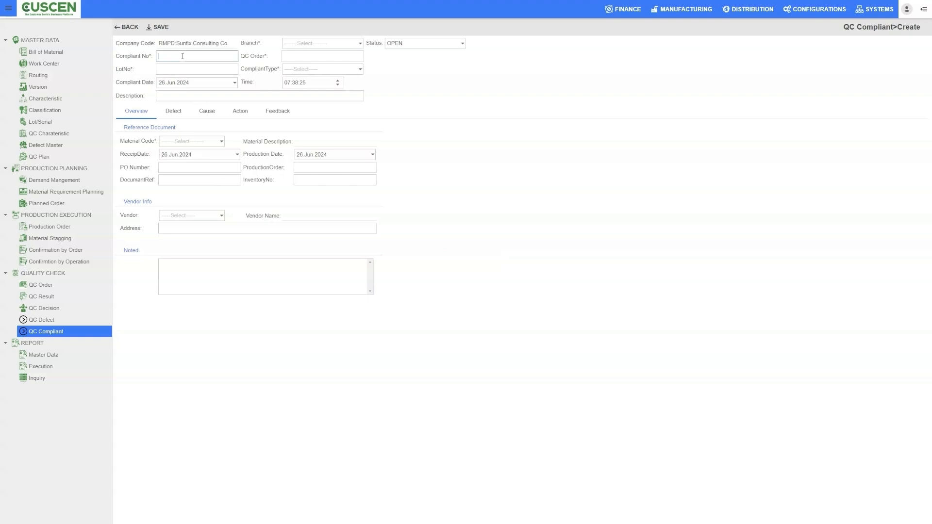
click(307, 54)
text(23232)
Set the compliant record's branch to PP01 Manufacturing and its lot number to 2313.
click(360, 43)
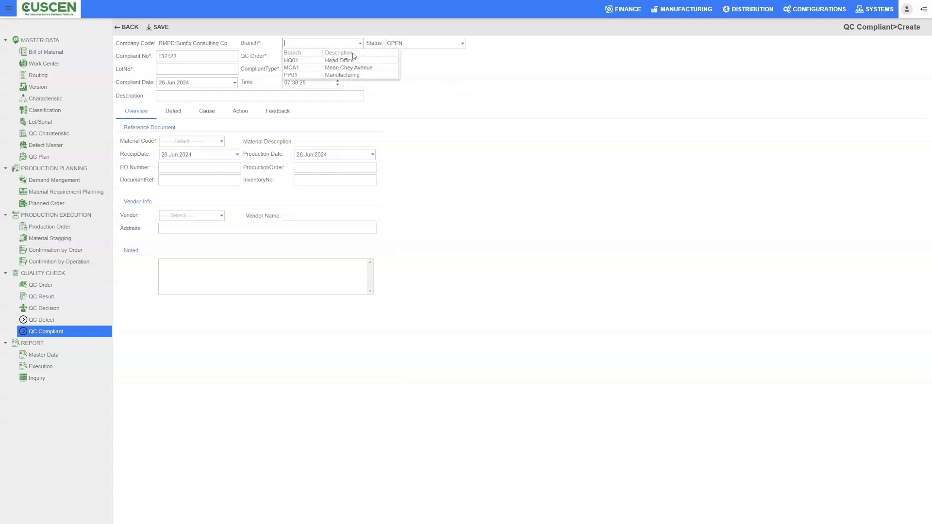
click(379, 74)
click(462, 43)
click(554, 70)
click(181, 71)
click(544, 82)
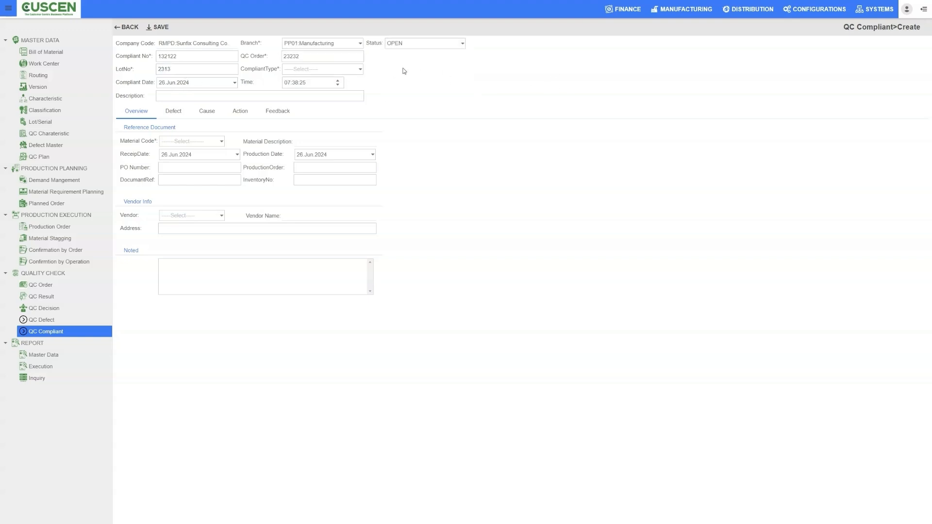
Set the compliant type to CP001 Internal Compliant and enter the description Test.
click(362, 70)
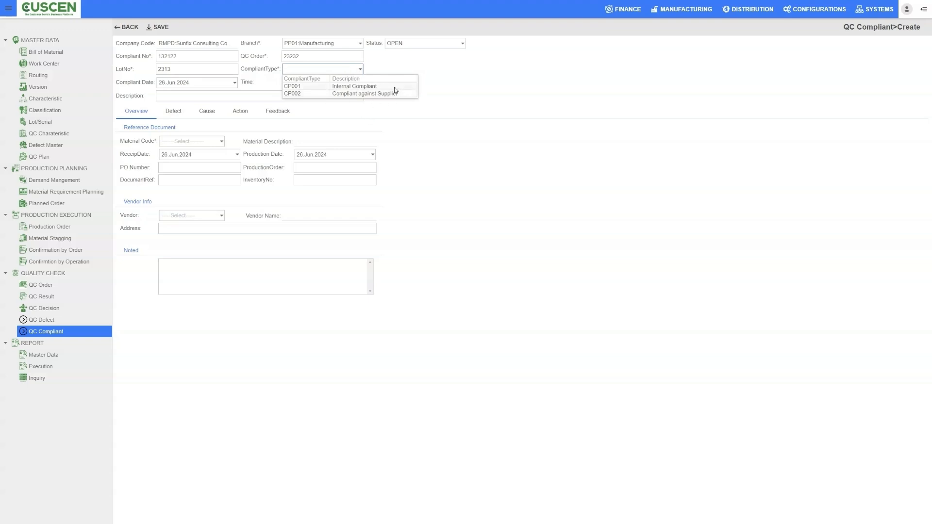
click(383, 86)
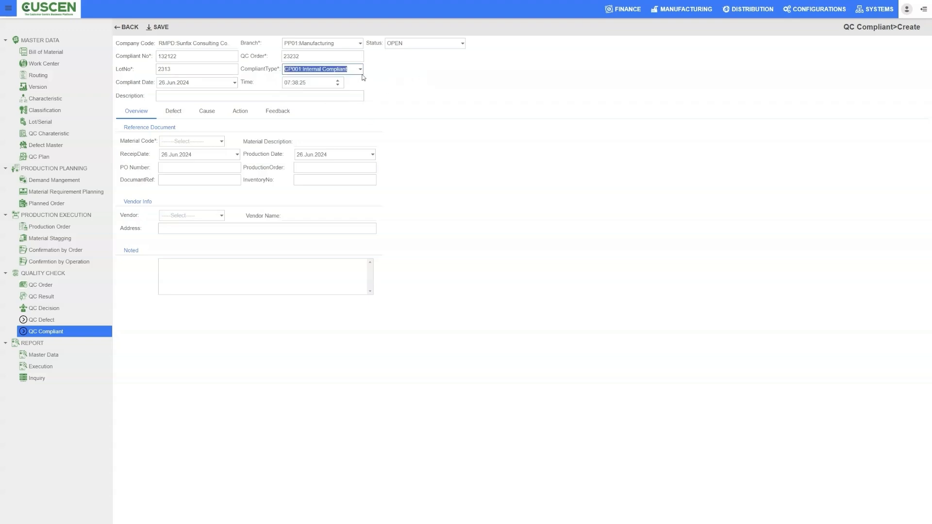
click(481, 80)
click(204, 94)
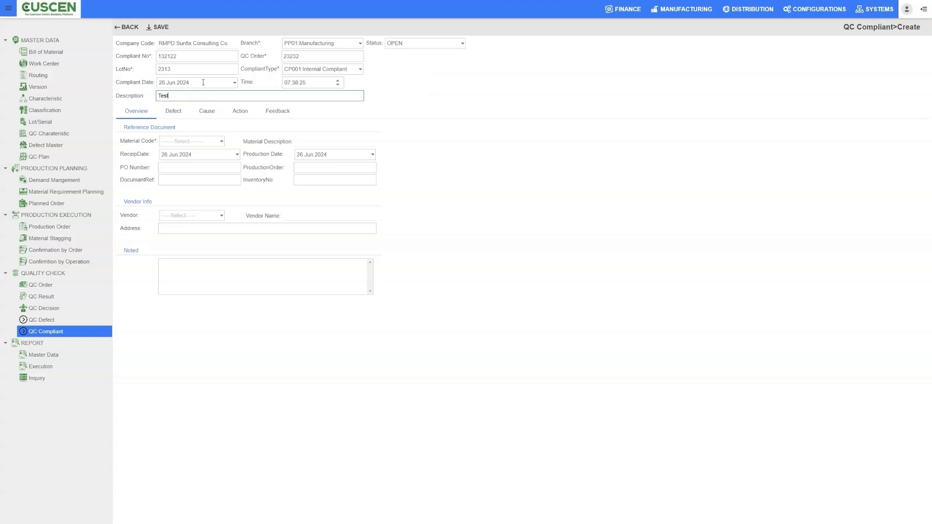
click(553, 91)
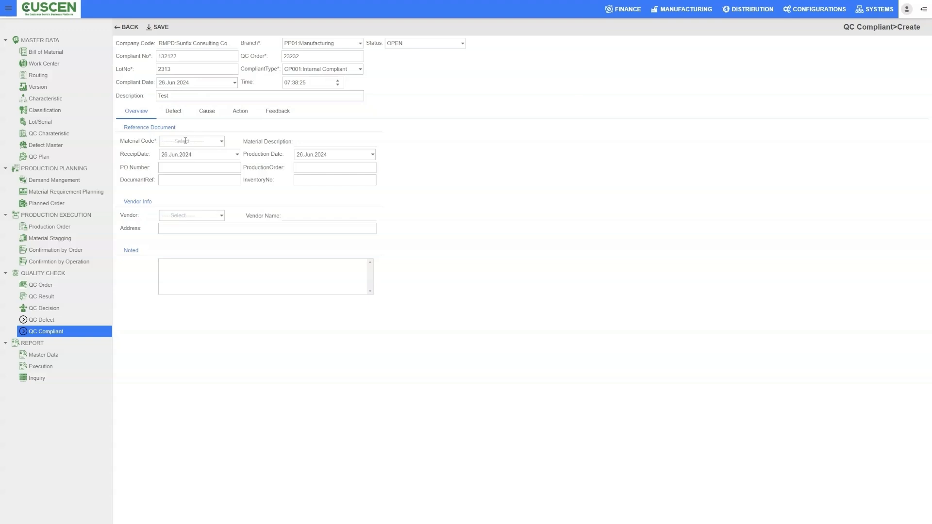
Select material 000000 Item No 1 and vendor EM Engineering in the compliant record's overview.
click(222, 141)
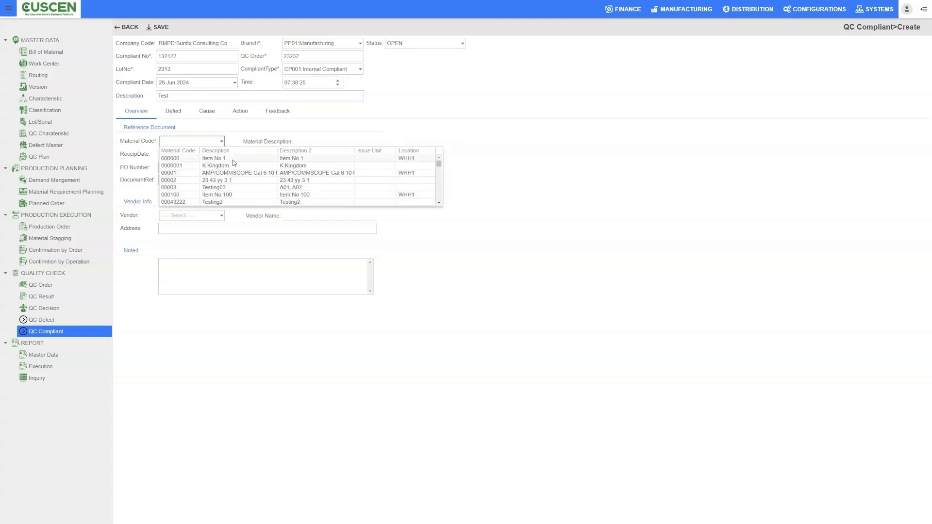
click(233, 158)
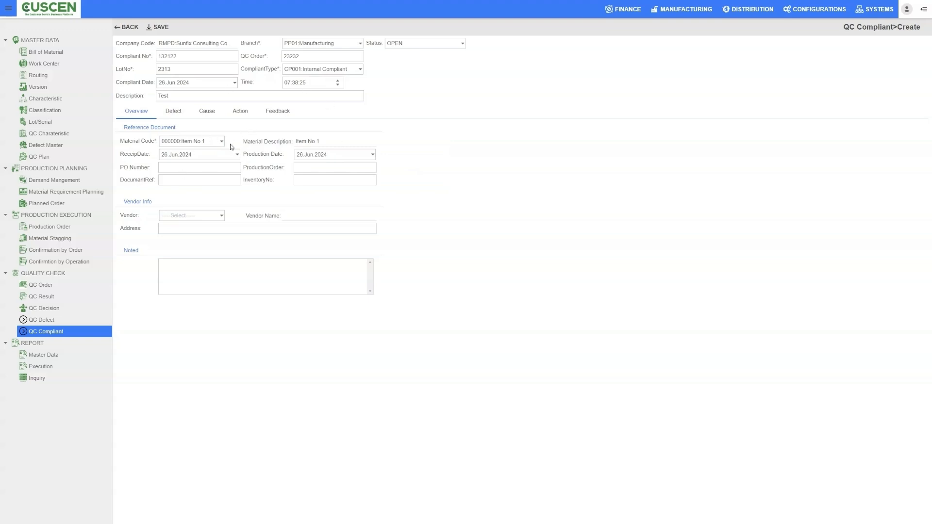
click(224, 214)
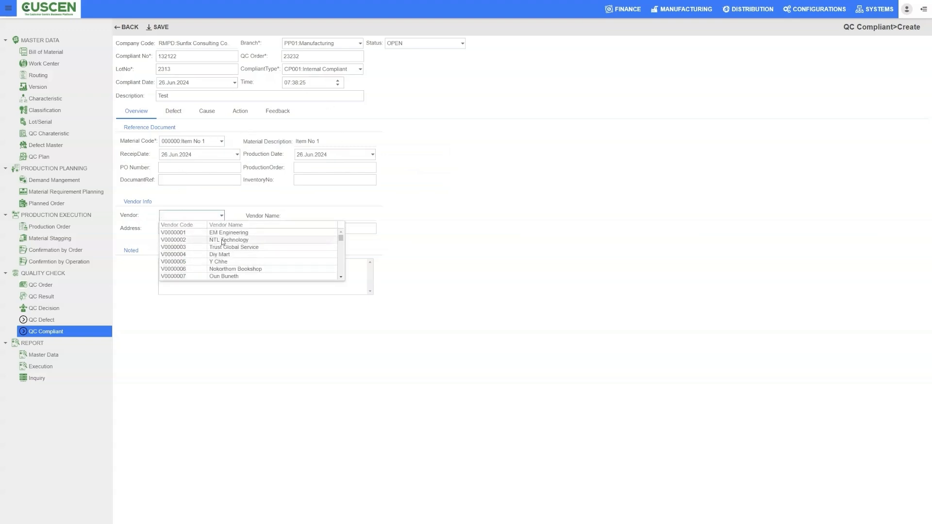
click(311, 233)
click(188, 279)
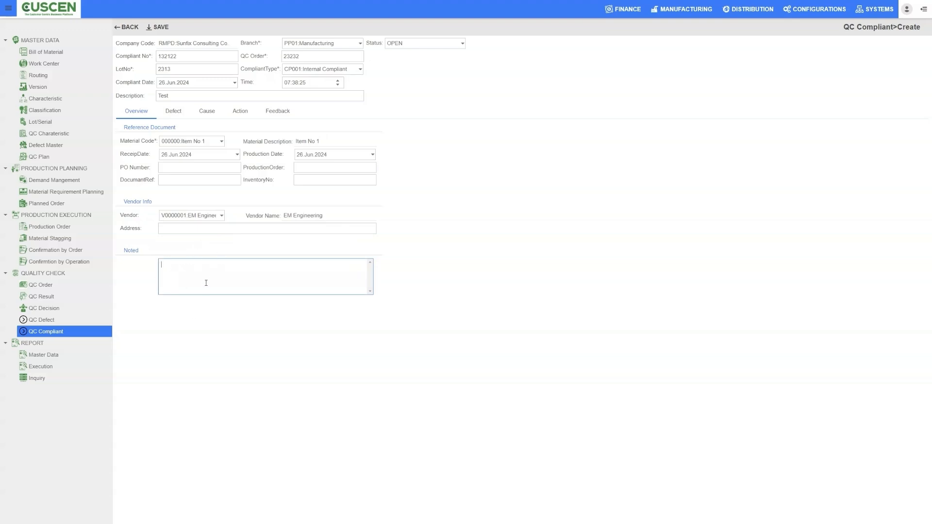
Enter defect IP01 with location DLP02 and cause DCP01 Raw Material issue for the compliant record.
click(173, 111)
click(127, 133)
click(194, 146)
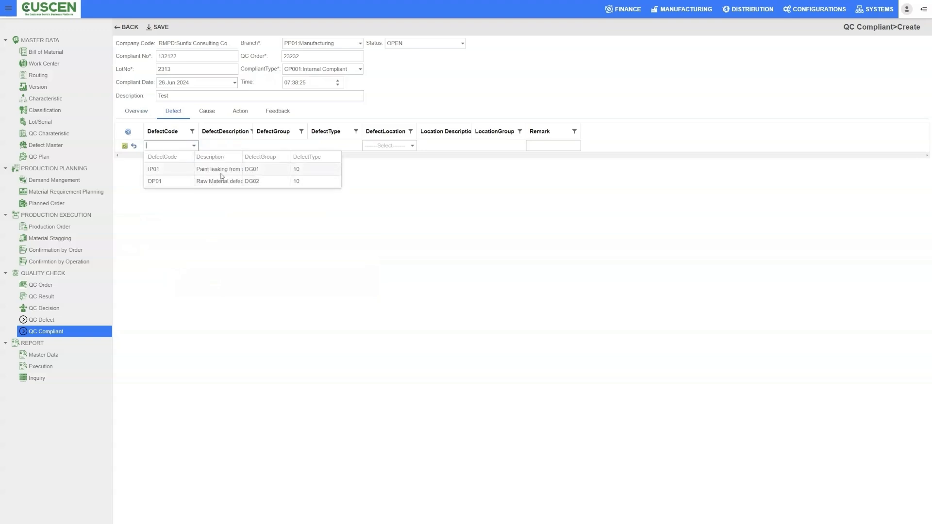
click(320, 167)
click(412, 145)
click(395, 168)
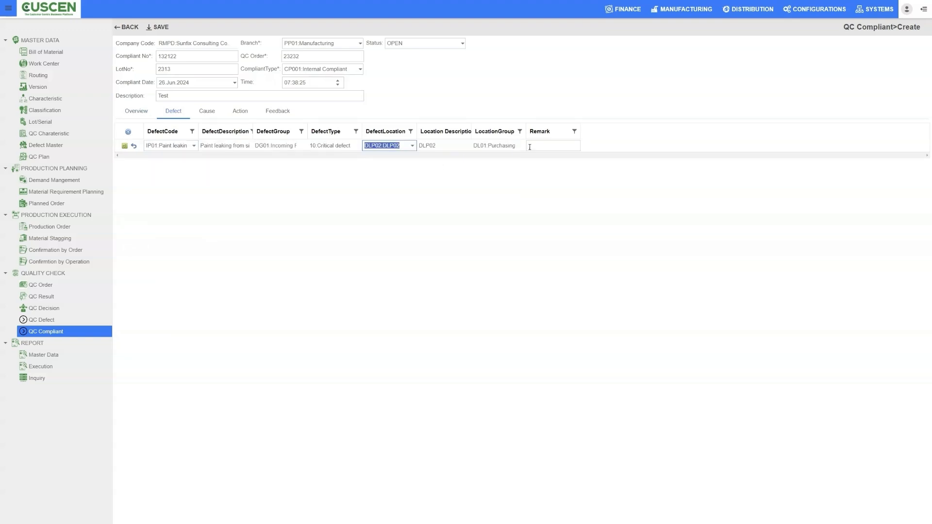
click(206, 112)
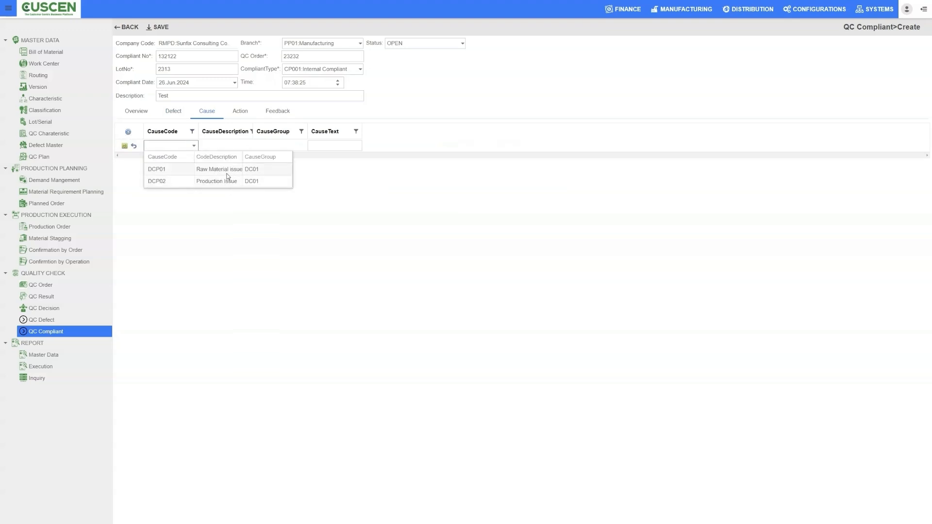
click(228, 169)
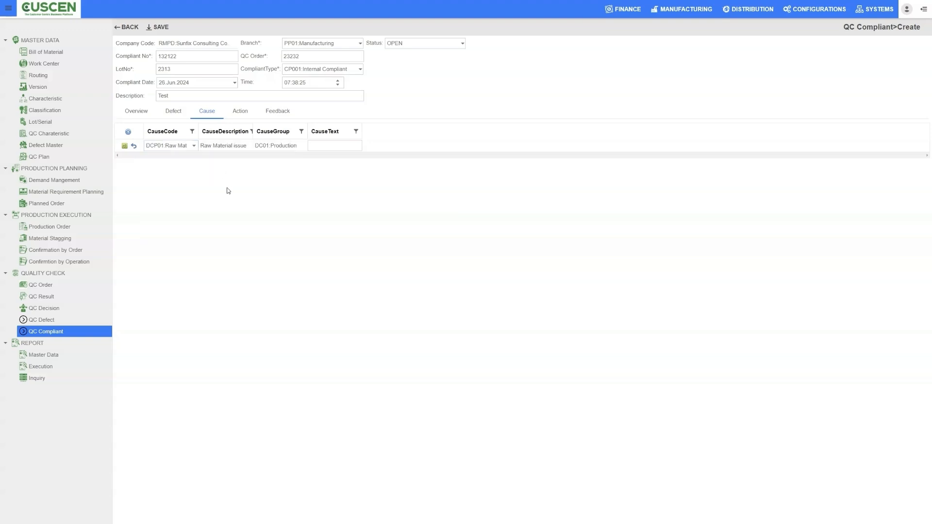
Enter an action line with code DAP01 Action Testing 1 and Internal responsibility, and widen the planned start date column.
click(238, 114)
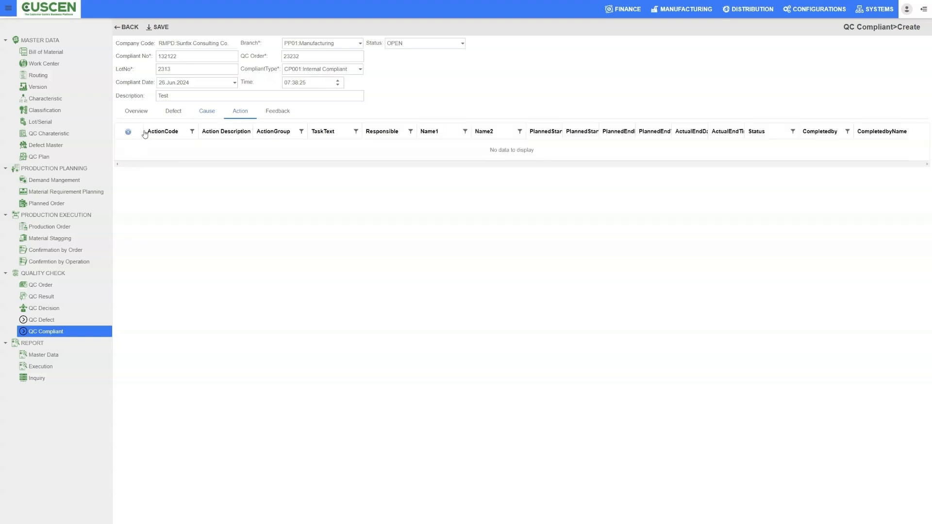
click(128, 132)
click(194, 145)
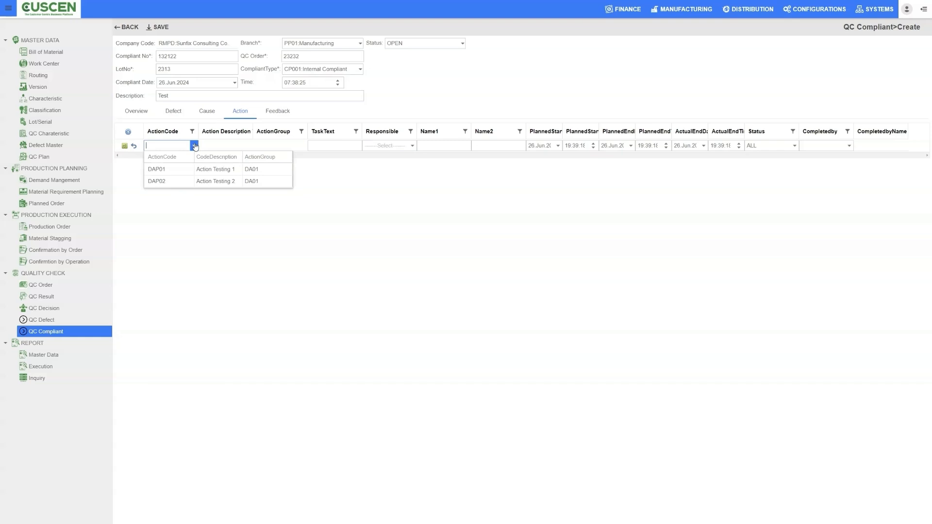
click(214, 170)
click(390, 146)
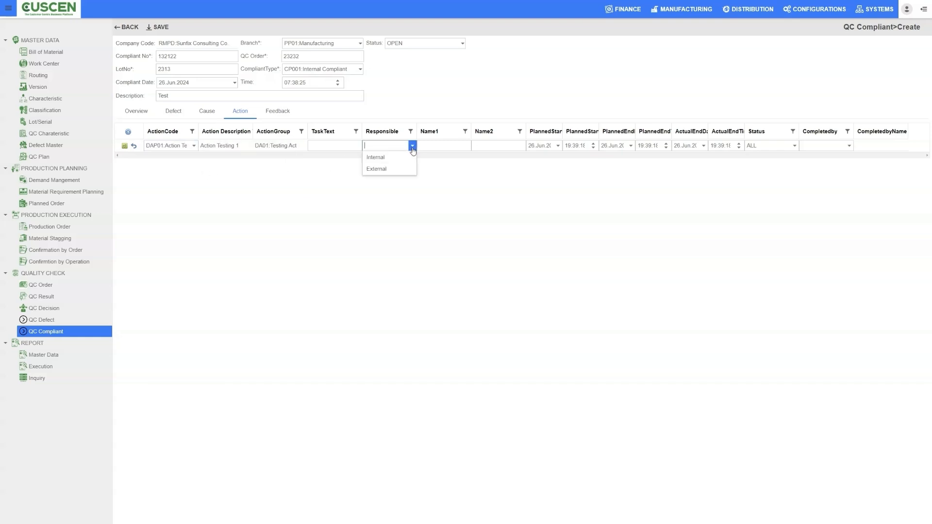
click(392, 161)
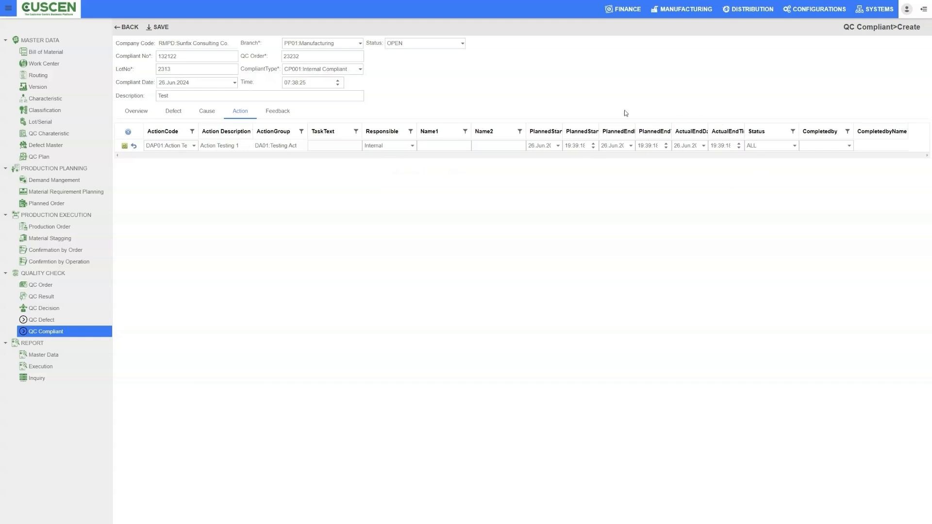
drag(562, 131, 579, 127)
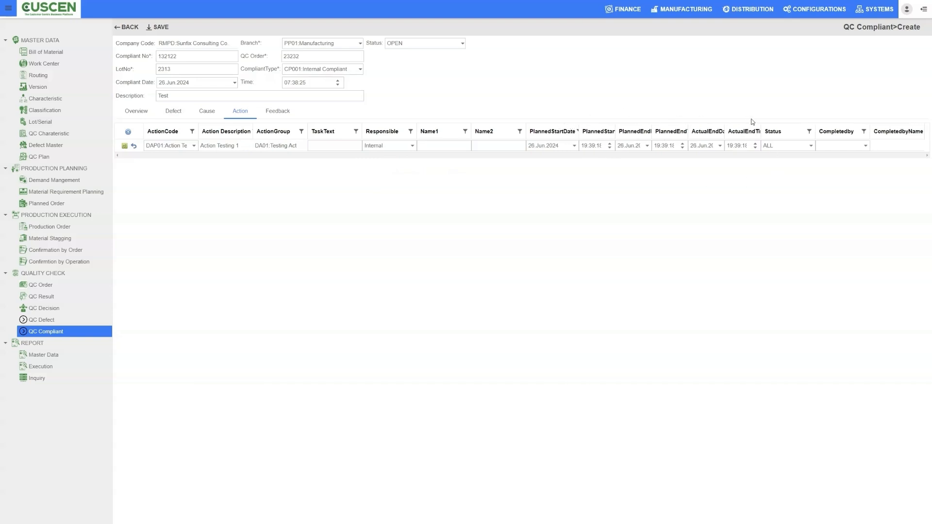
Add a feedback line with code DFP01 Feedback Test 1 to the compliant record and return to its overview.
click(280, 109)
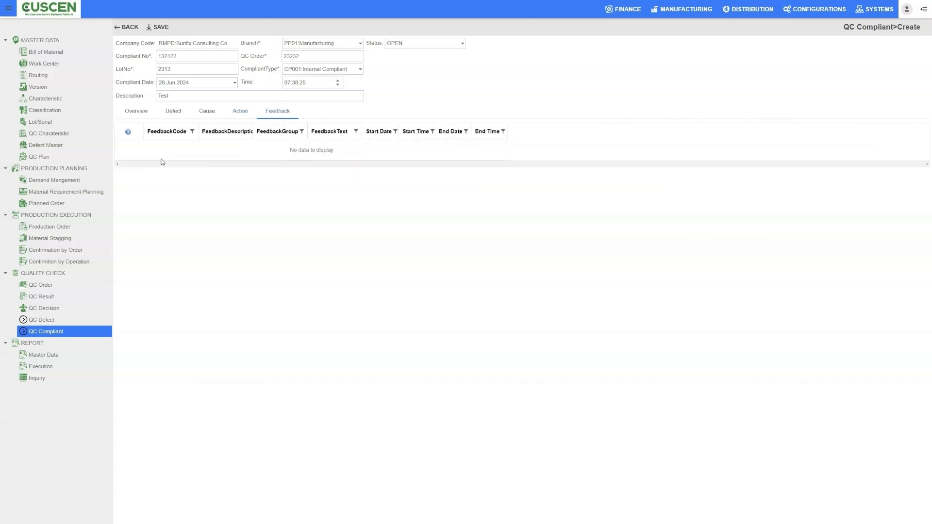
click(128, 132)
click(194, 145)
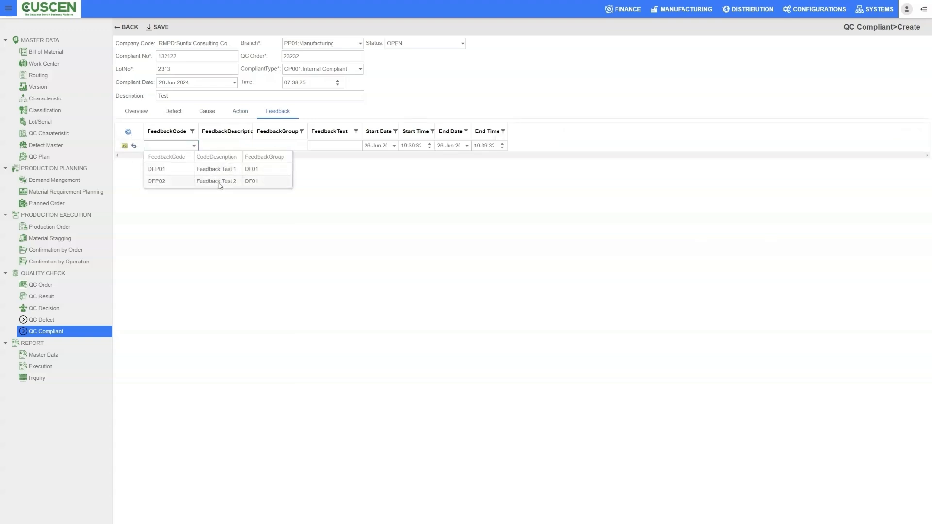
click(218, 169)
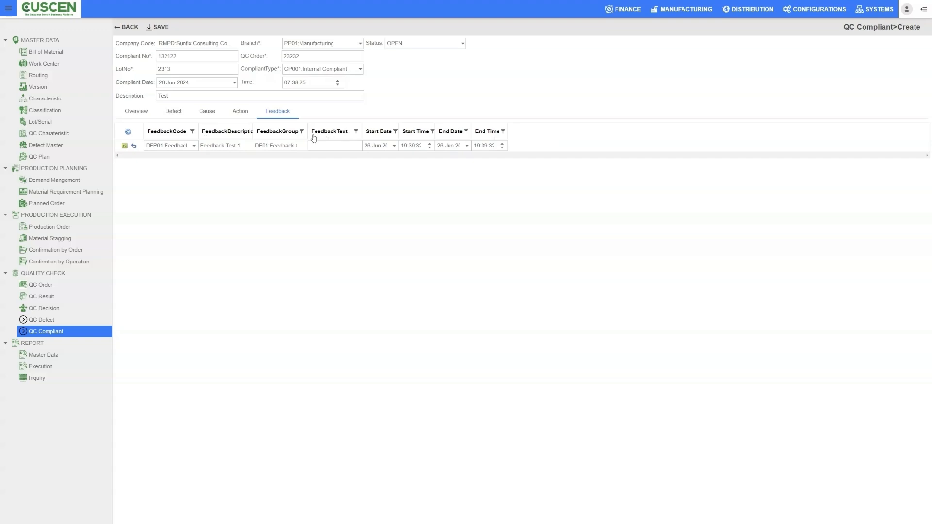
click(128, 114)
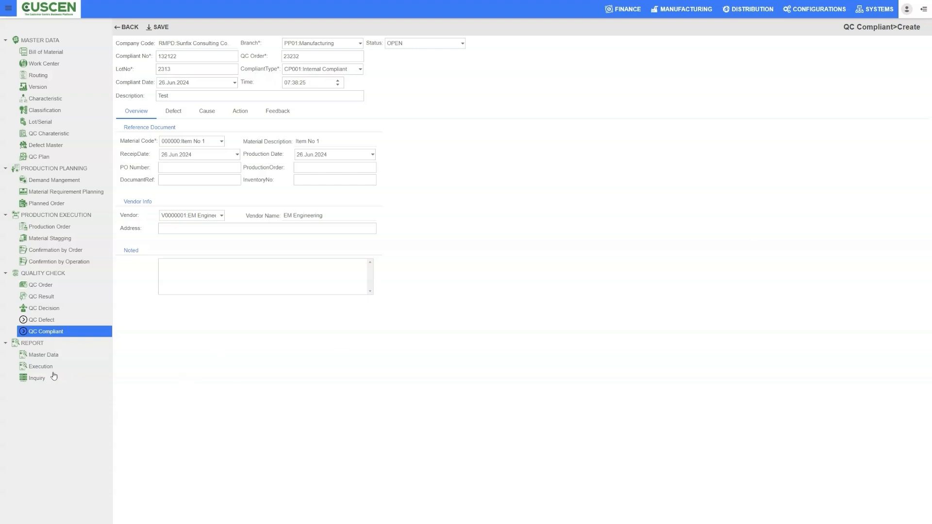
Go through the master data reports and run the BOM Listing report.
click(28, 357)
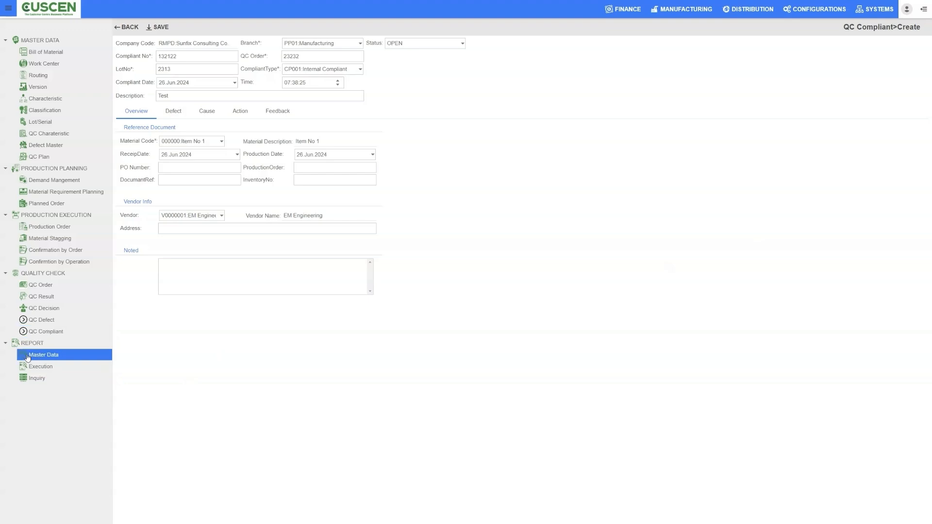
click(72, 358)
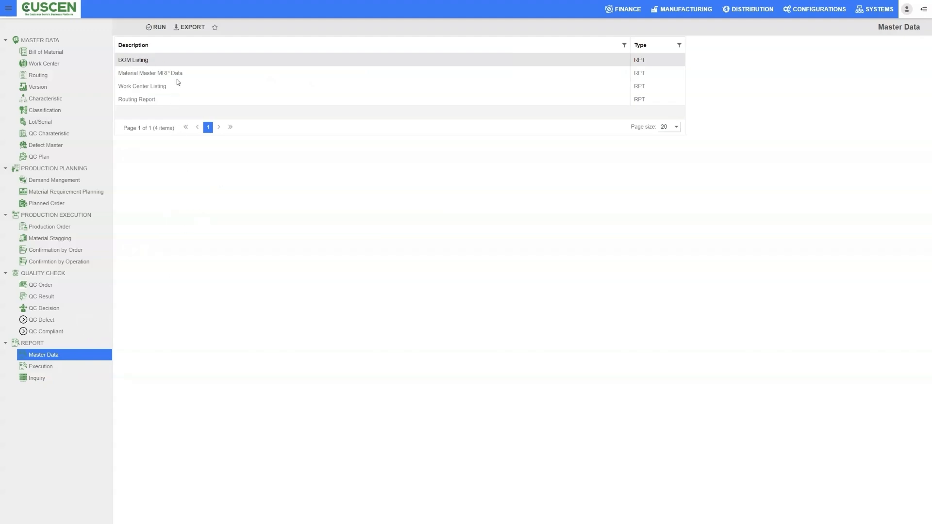
click(150, 74)
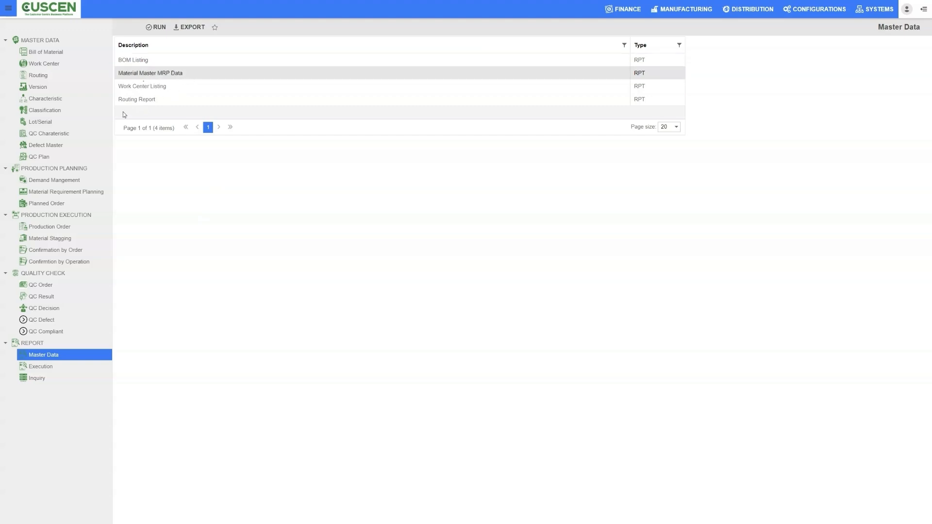
click(150, 91)
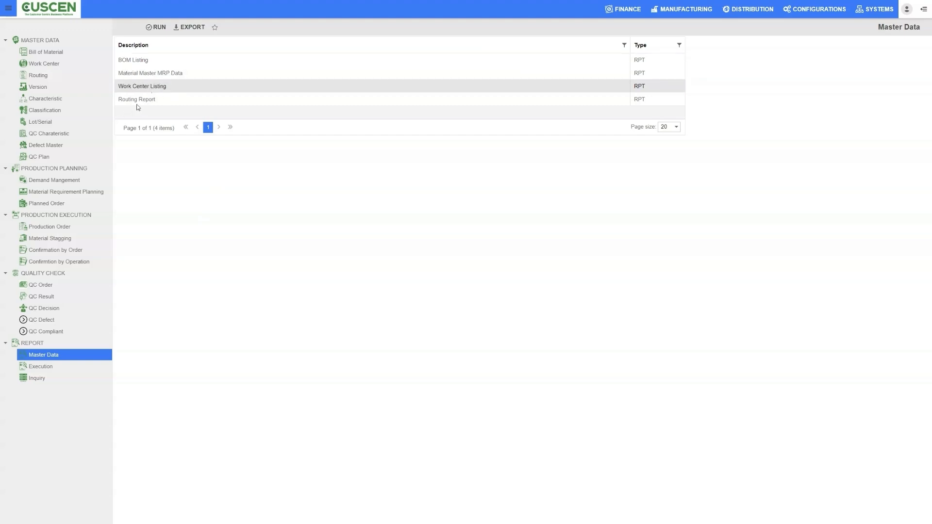
click(145, 100)
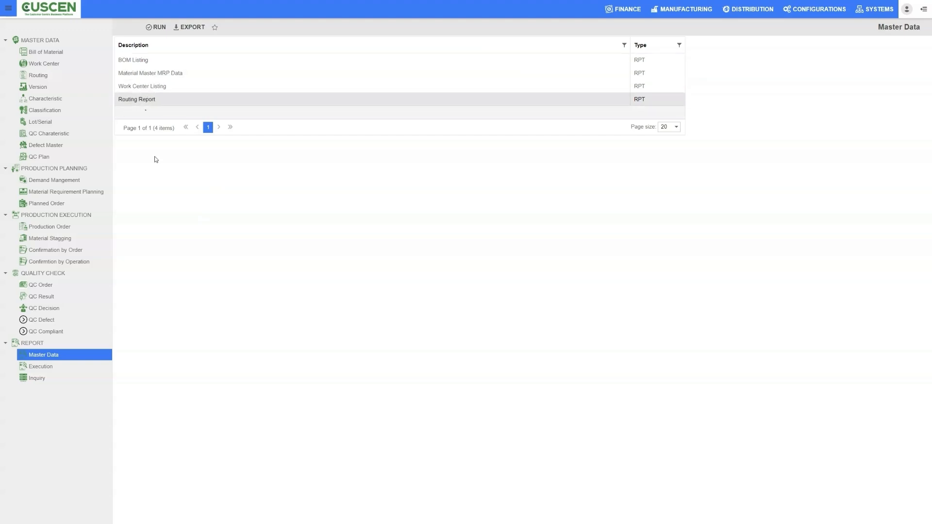
click(135, 63)
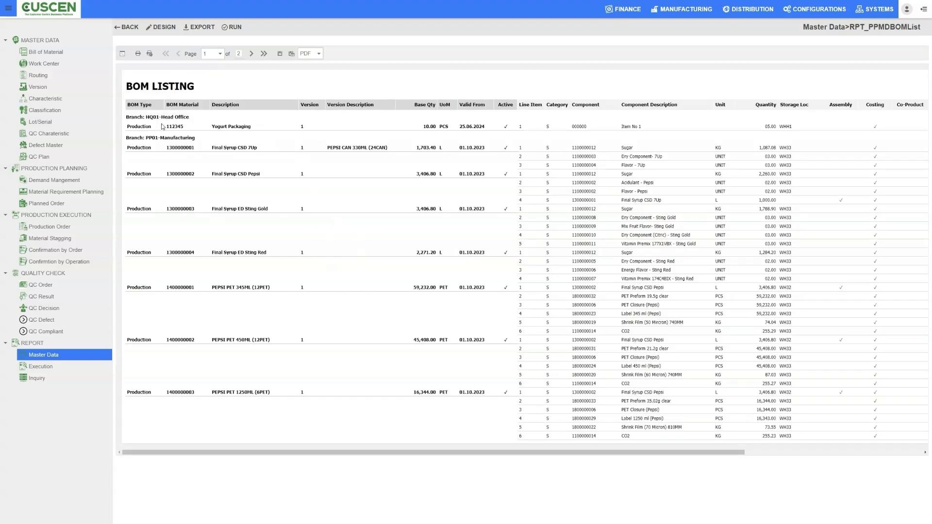
Examine the BOM Listing's branches, base quantities, components, quantities and storage locations, plus the available export formats.
drag(128, 140, 198, 142)
click(157, 154)
drag(151, 117, 195, 123)
click(178, 111)
drag(418, 172, 463, 175)
click(461, 176)
double_click(504, 288)
click(513, 301)
drag(573, 147, 596, 148)
click(606, 148)
drag(759, 149, 784, 147)
click(783, 148)
mouse_move(715, 452)
mouse_down()
mouse_move(870, 458)
mouse_move(699, 454)
mouse_up()
click(430, 189)
click(319, 54)
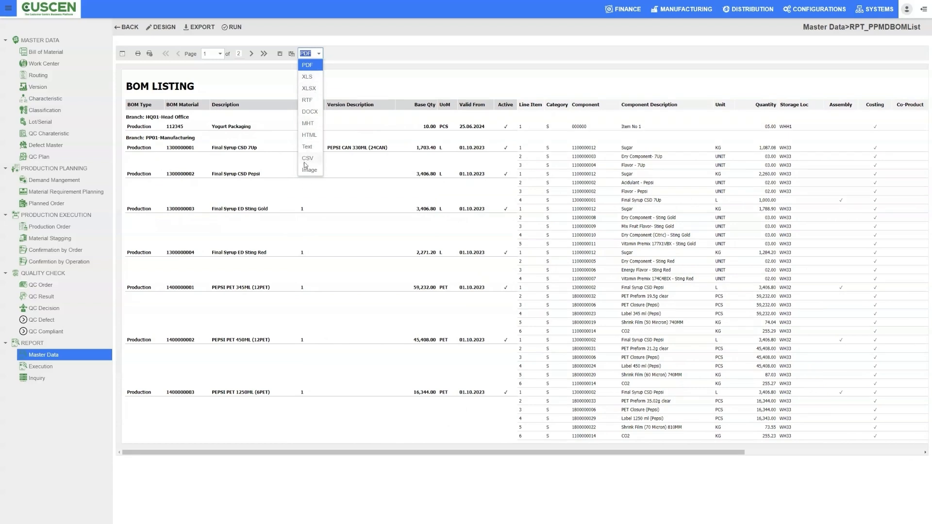
click(346, 83)
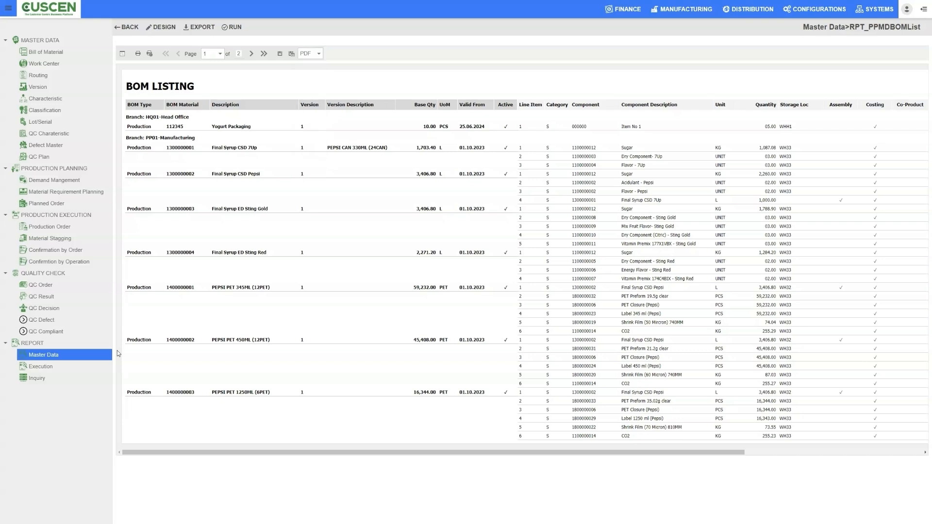
Go through the execution reports and open the CapacityOverview report.
click(50, 368)
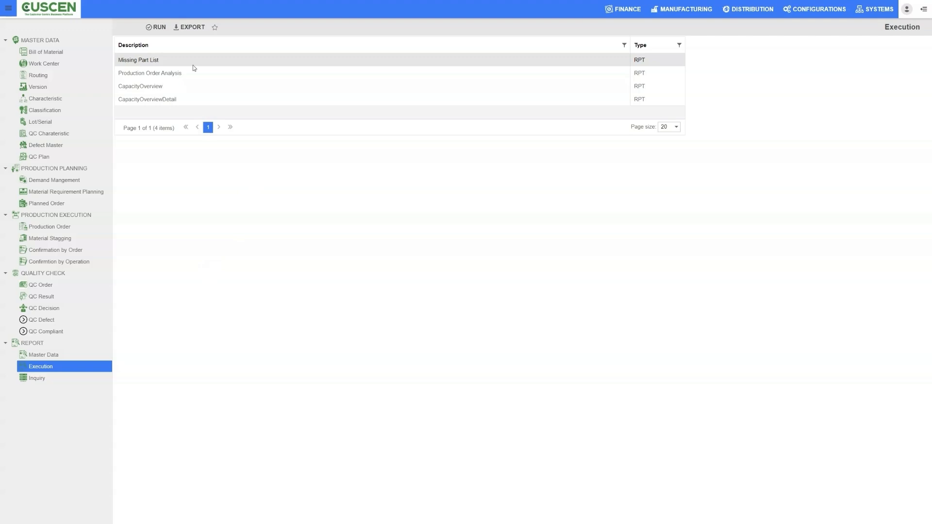
click(168, 74)
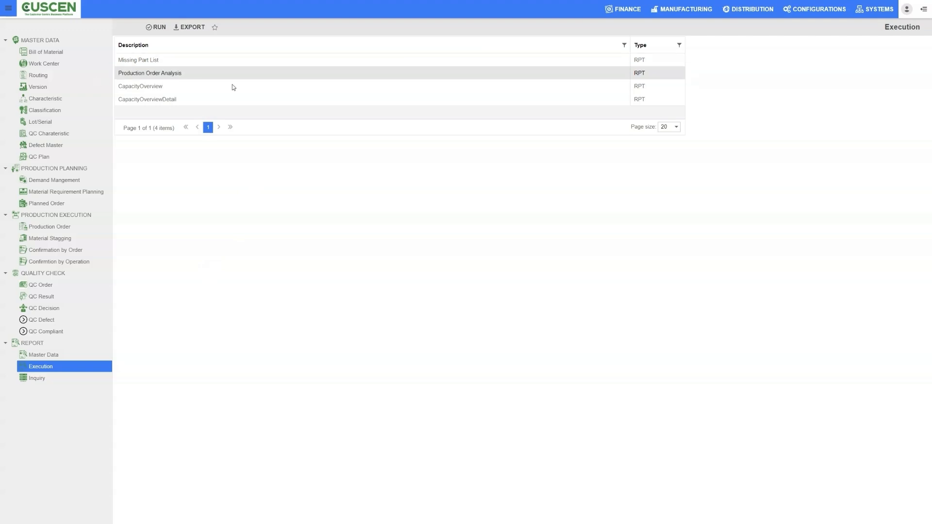
click(163, 88)
click(145, 101)
click(181, 88)
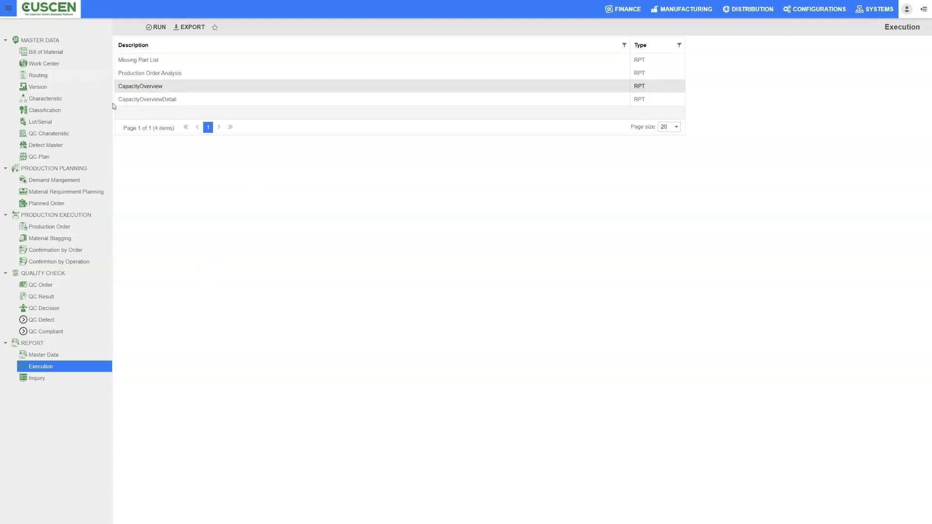
click(160, 27)
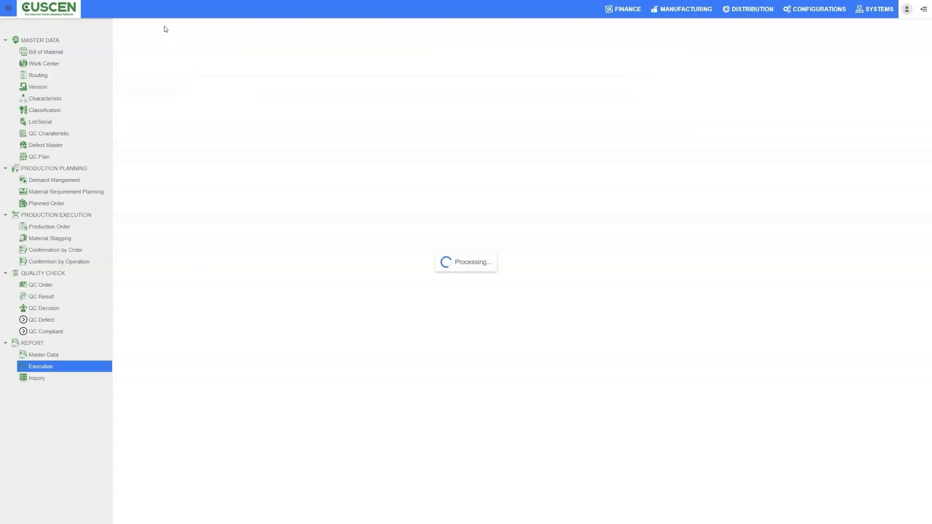
Filter the capacity overview by branch PP01 Manufacturing, move its from date to an earlier month and run the report.
click(306, 60)
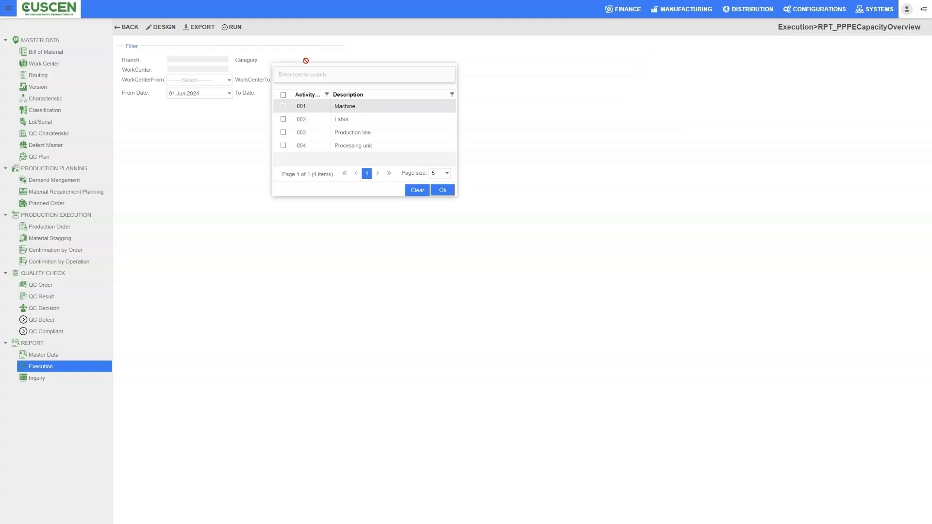
click(561, 106)
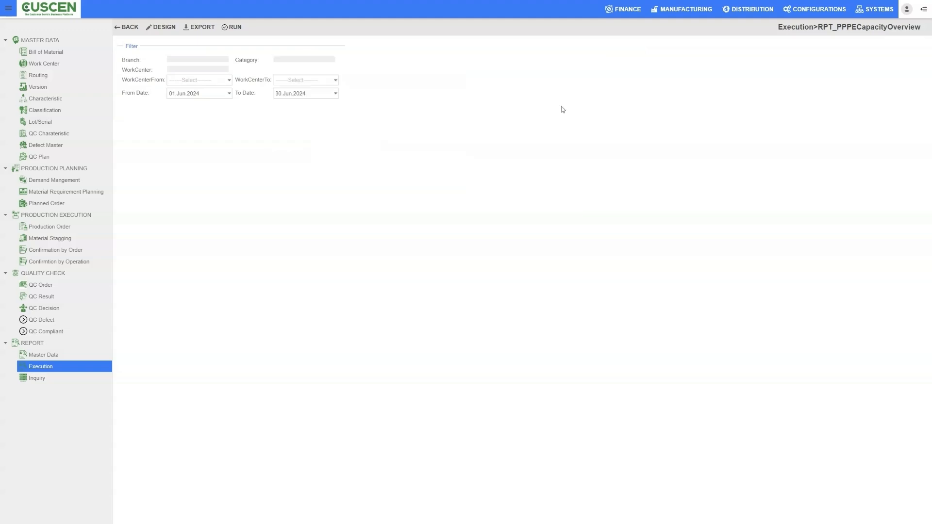
click(203, 60)
click(177, 133)
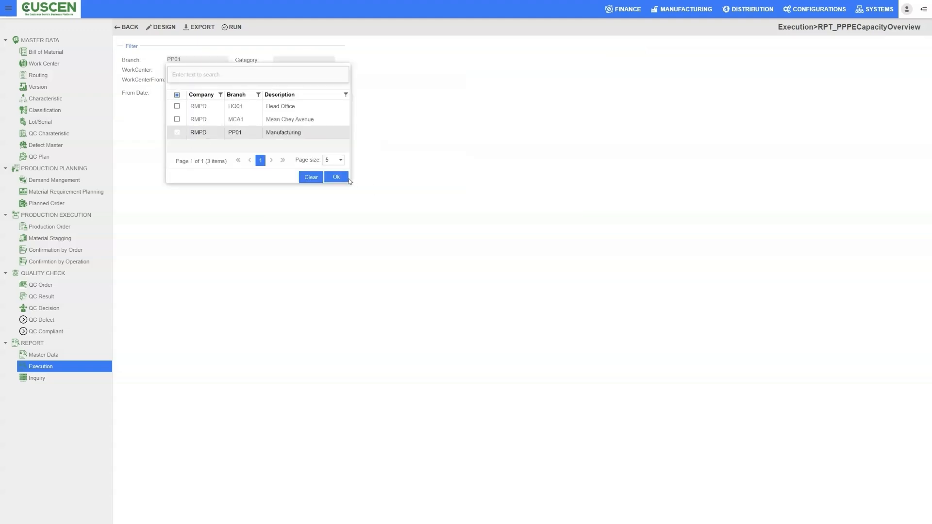
click(346, 179)
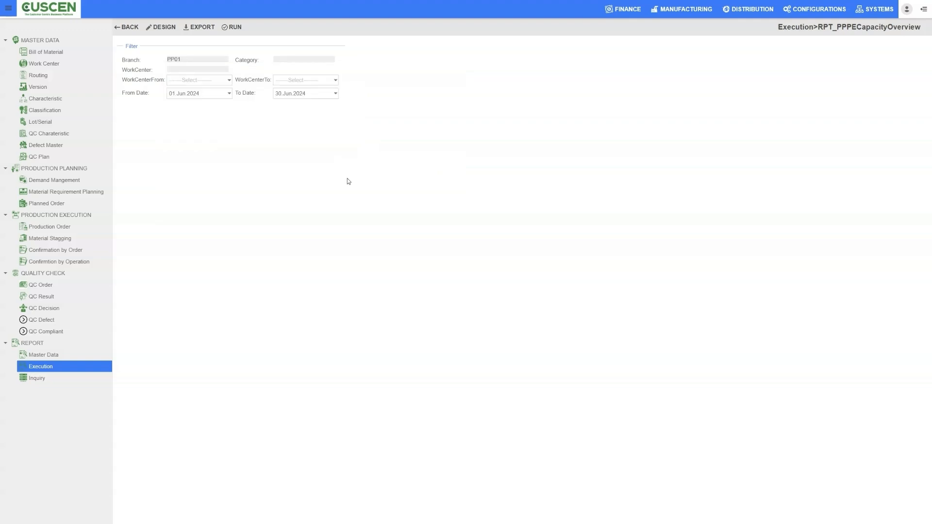
click(229, 94)
click(183, 104)
click(183, 104)
click(183, 103)
click(183, 103)
click(183, 104)
click(199, 120)
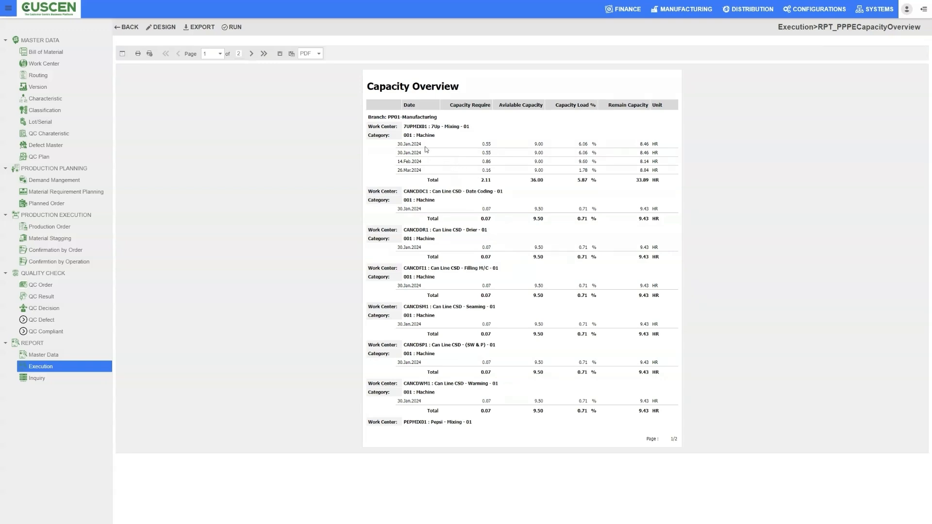
Examine the Capacity Overview's dates, categories and capacity figures for the 7Up Mixing and Can Line CSD Date Coding work centers.
drag(371, 116, 472, 134)
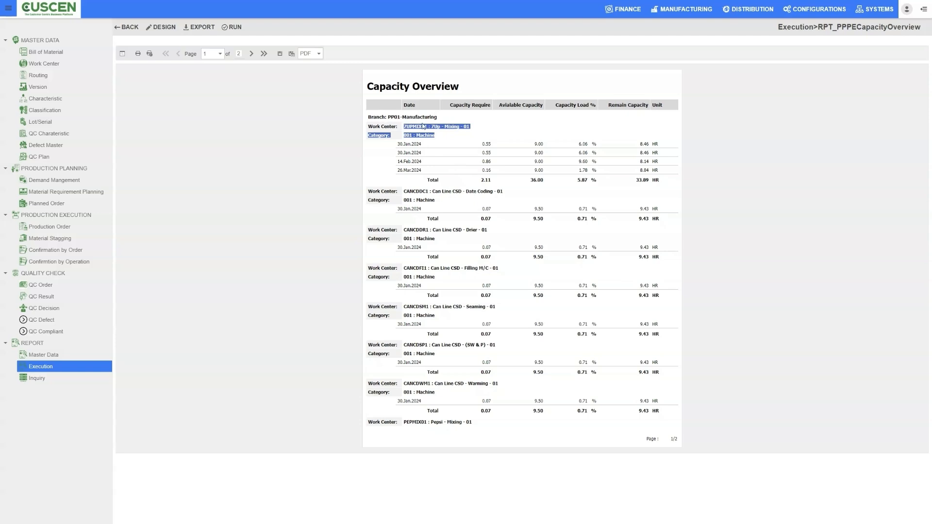
click(400, 137)
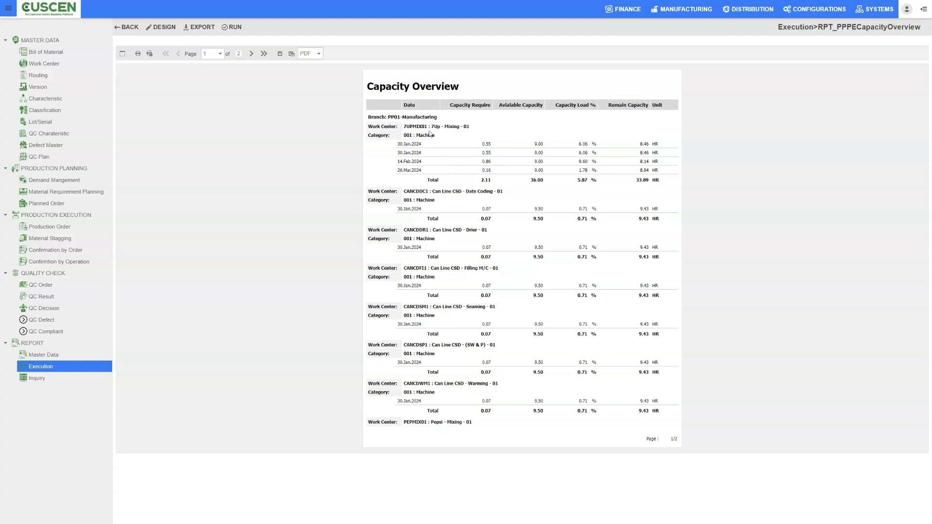
drag(397, 146, 421, 147)
click(429, 147)
drag(403, 192, 505, 192)
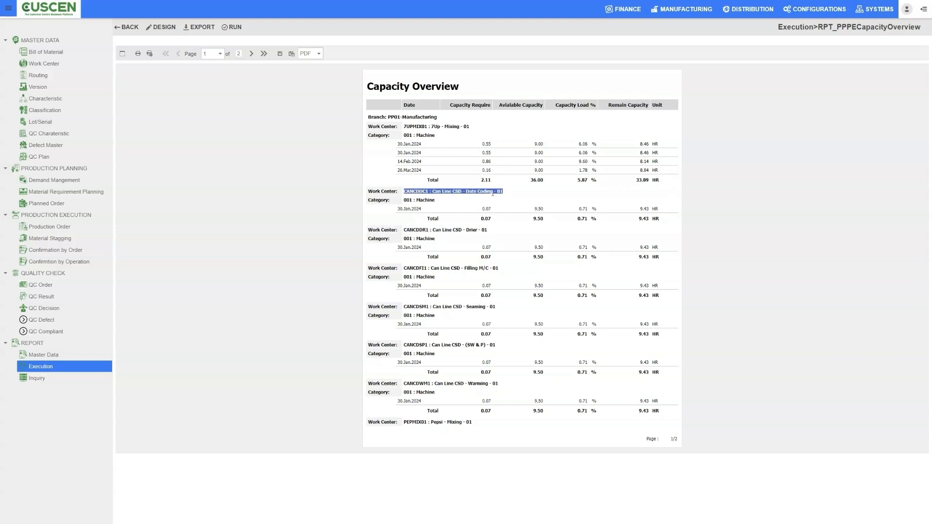
click(434, 202)
drag(405, 192, 500, 192)
click(424, 209)
drag(435, 200, 471, 195)
click(432, 198)
click(470, 195)
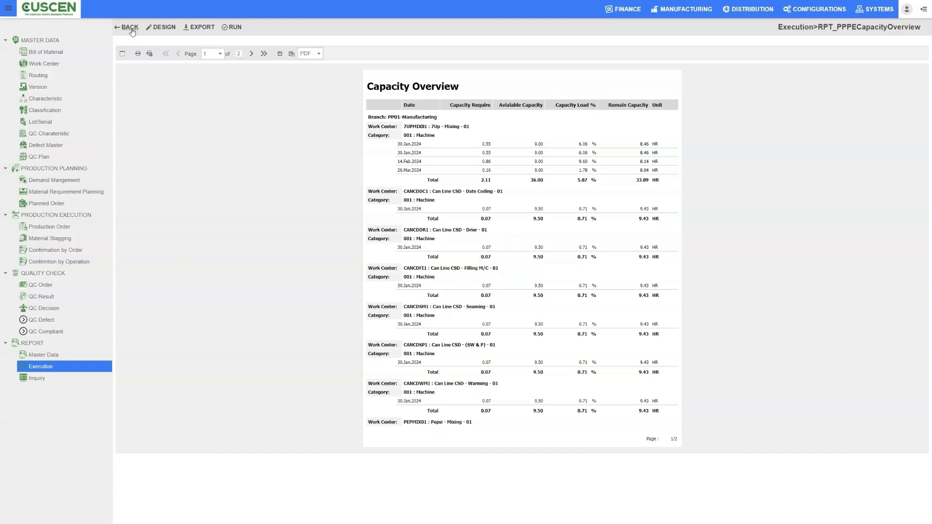
Go through the inquiry reports and open the Demand Management inquiry.
click(42, 377)
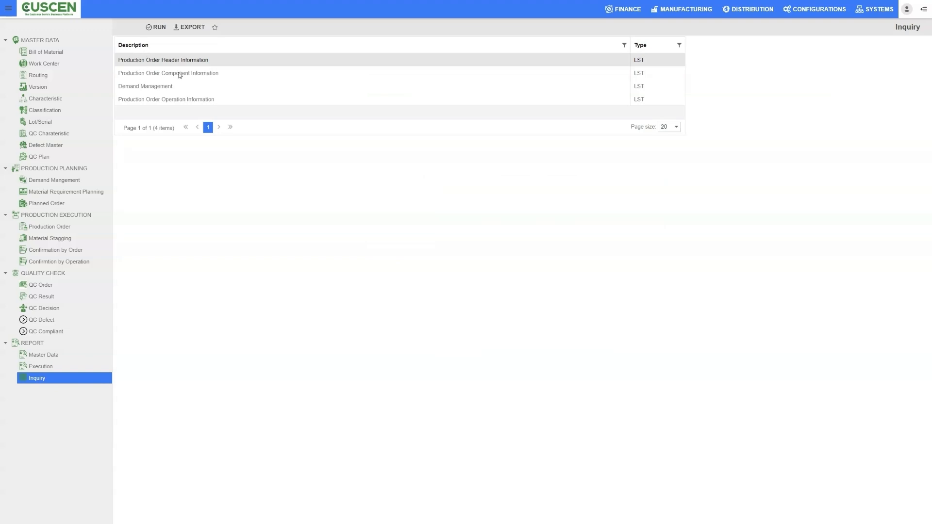
click(154, 76)
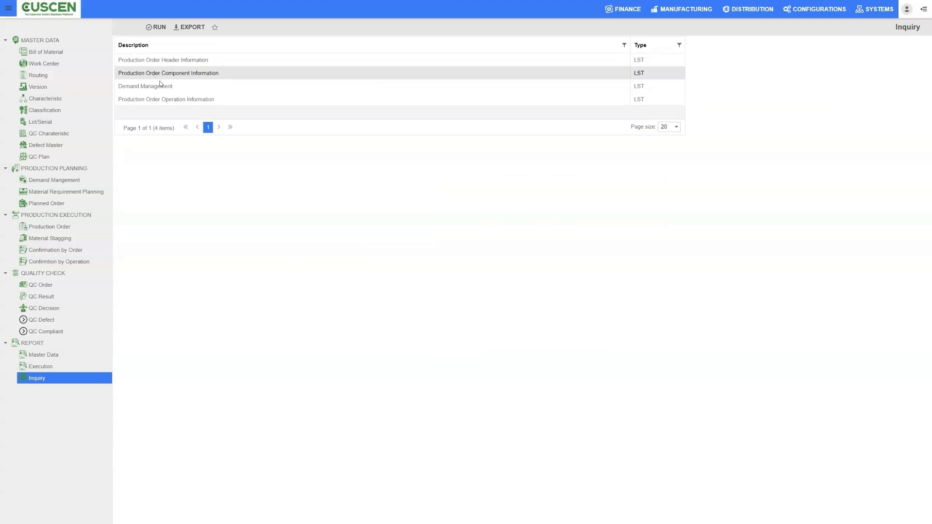
click(156, 86)
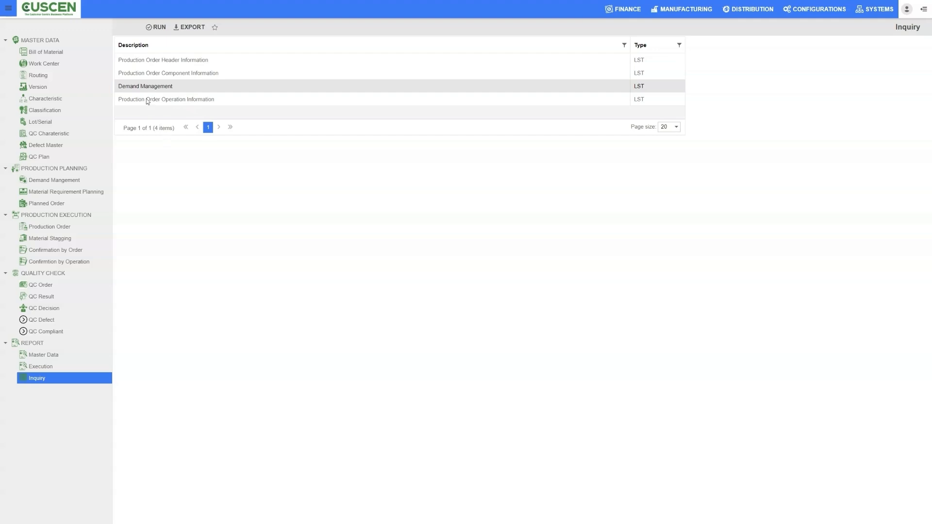
click(147, 100)
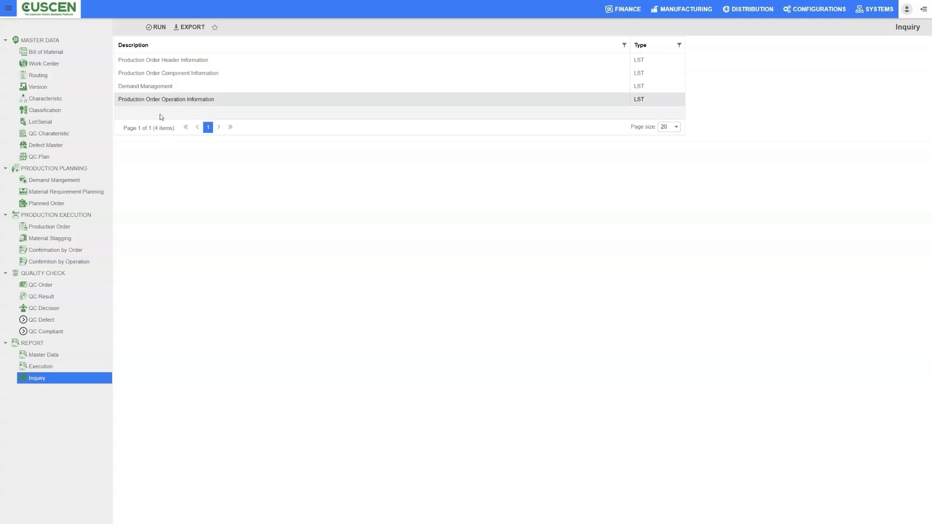
click(142, 89)
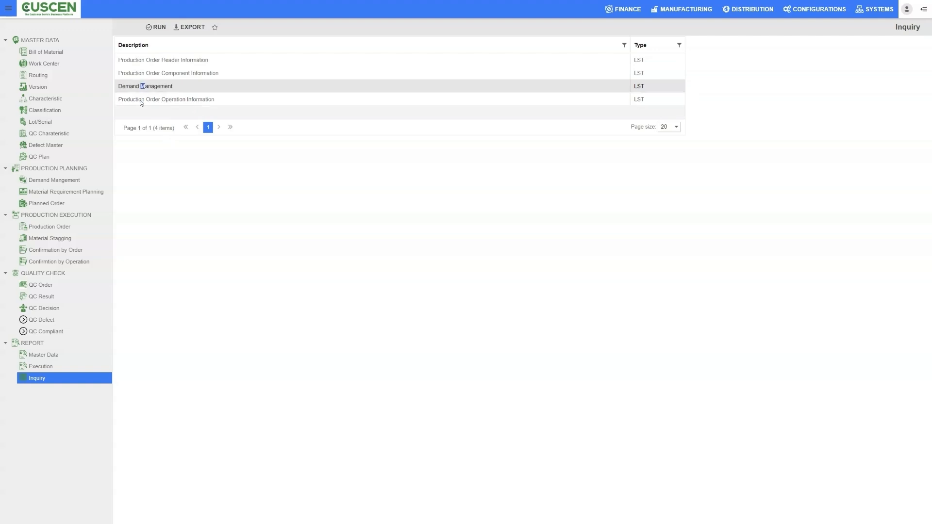
click(265, 218)
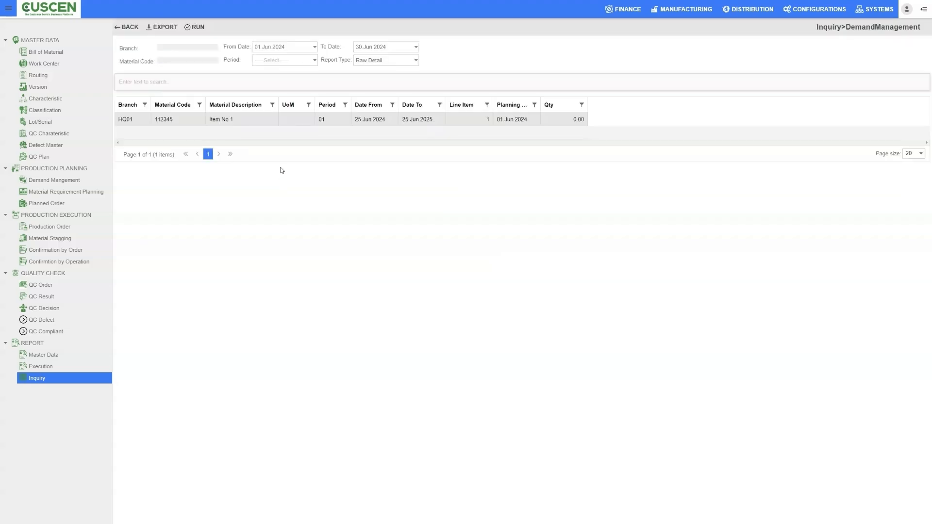
Filter the Demand Management inquiry by branch PP01 Manufacturing and set its from date to 01 Jan 2024.
click(195, 46)
click(167, 121)
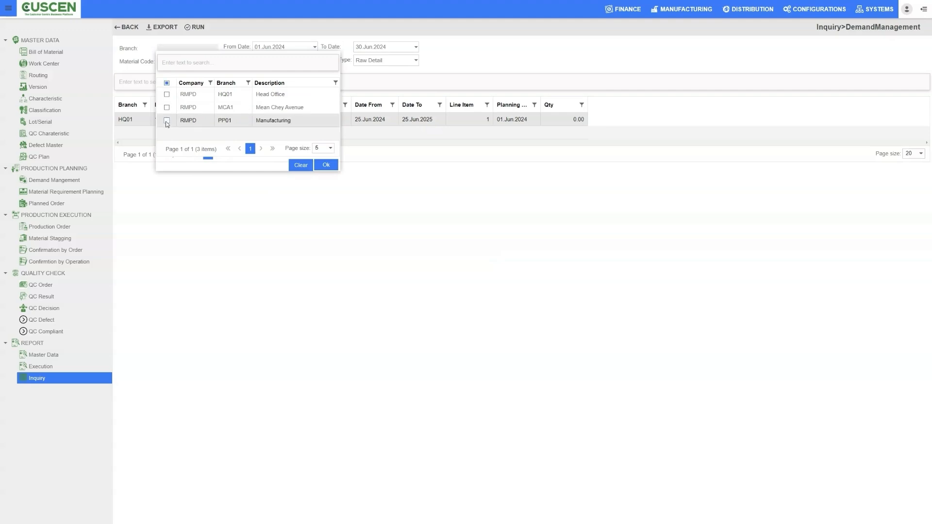
click(327, 165)
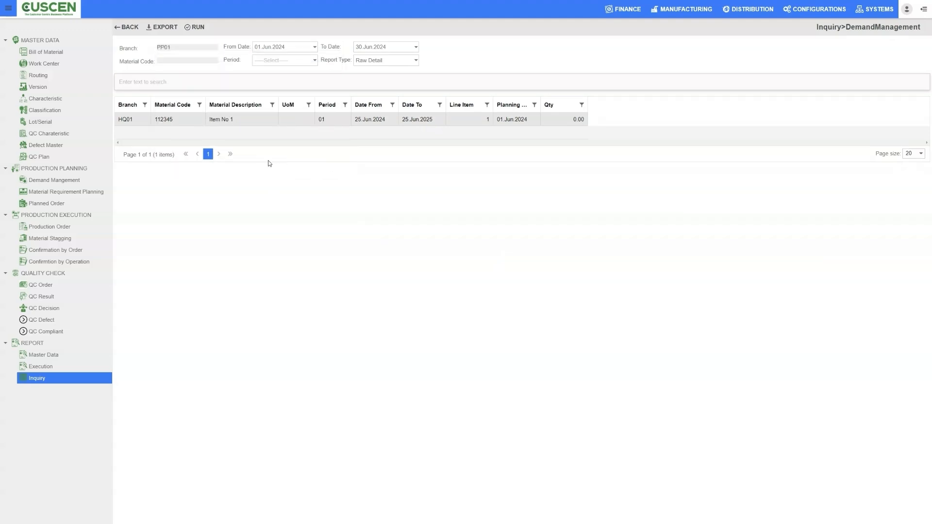
click(315, 46)
click(268, 58)
click(269, 58)
click(268, 58)
click(268, 58)
click(268, 58)
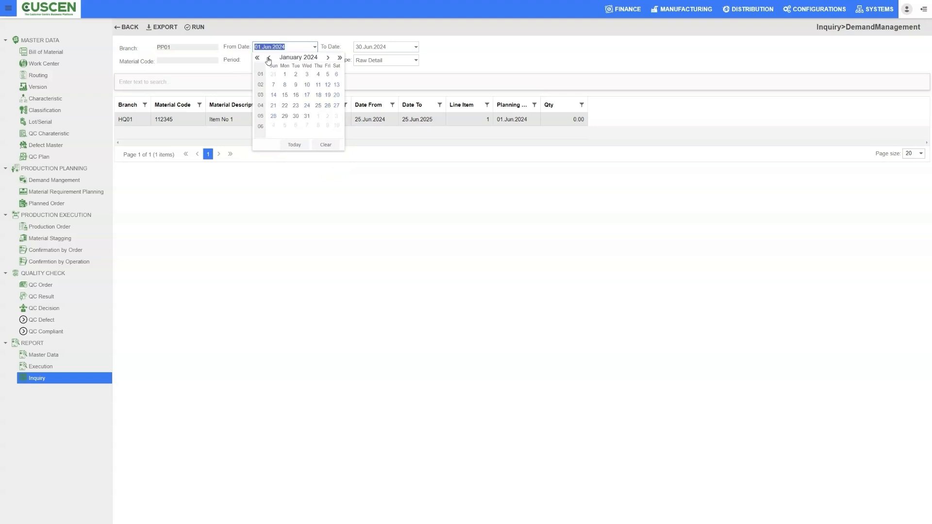
click(285, 74)
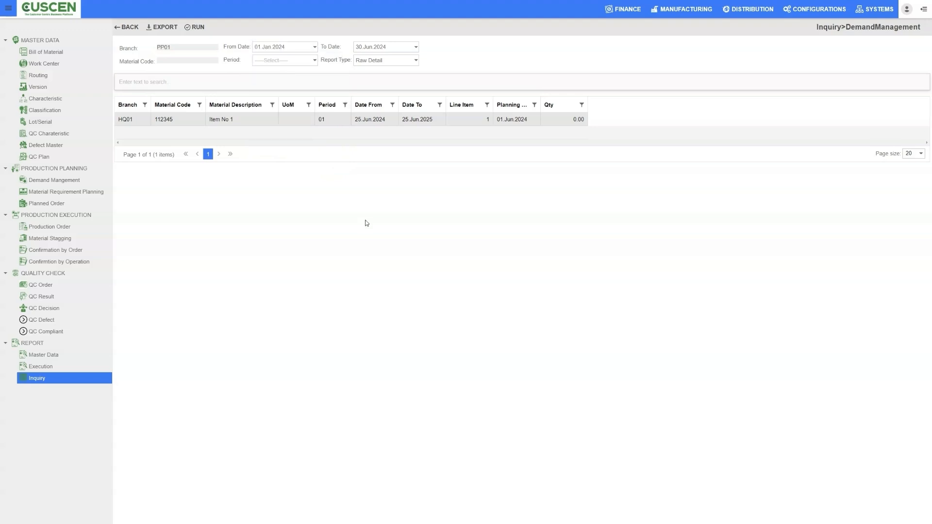
Run the Demand Management inquiry with the Raw Detail report type for branch PP01 from 01 Jan 2024 to 30 Jun 2024.
click(415, 60)
click(465, 53)
click(199, 27)
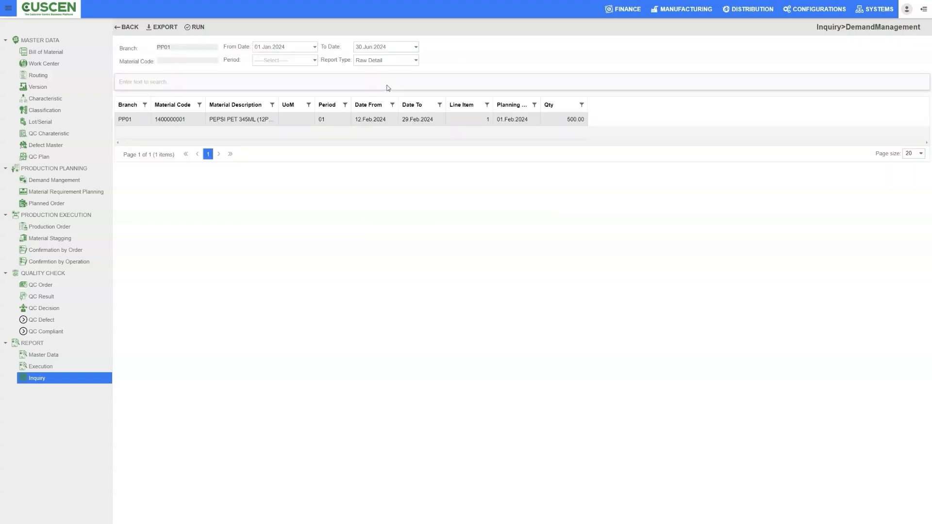
click(416, 46)
click(416, 47)
Examine the PP01 demand row and widen the Material Description and Planning Date columns to show their full text.
drag(133, 122, 117, 121)
click(135, 120)
drag(193, 121, 144, 121)
drag(278, 101, 309, 102)
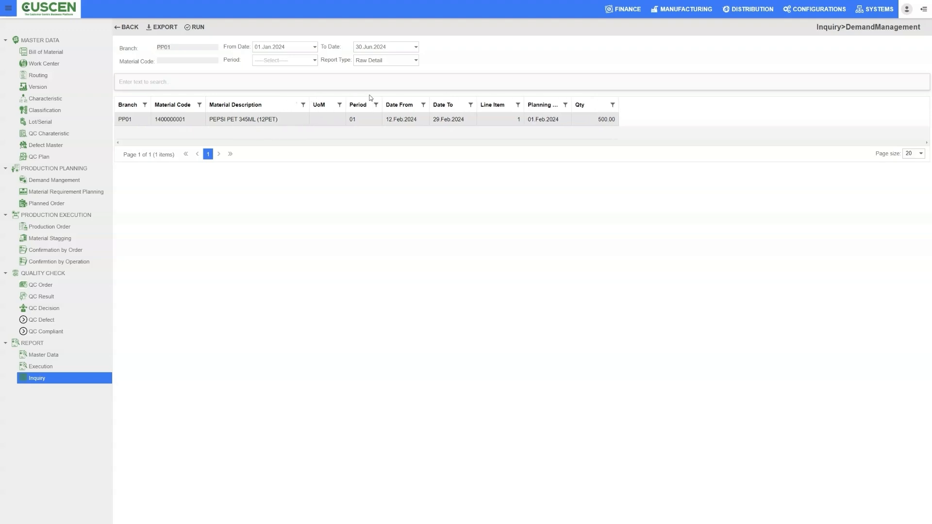
click(547, 119)
drag(571, 99, 600, 99)
Switch the Demand Management report to Pivot Detail and set its to date to 26 Jun 2024.
click(416, 60)
click(389, 69)
click(416, 47)
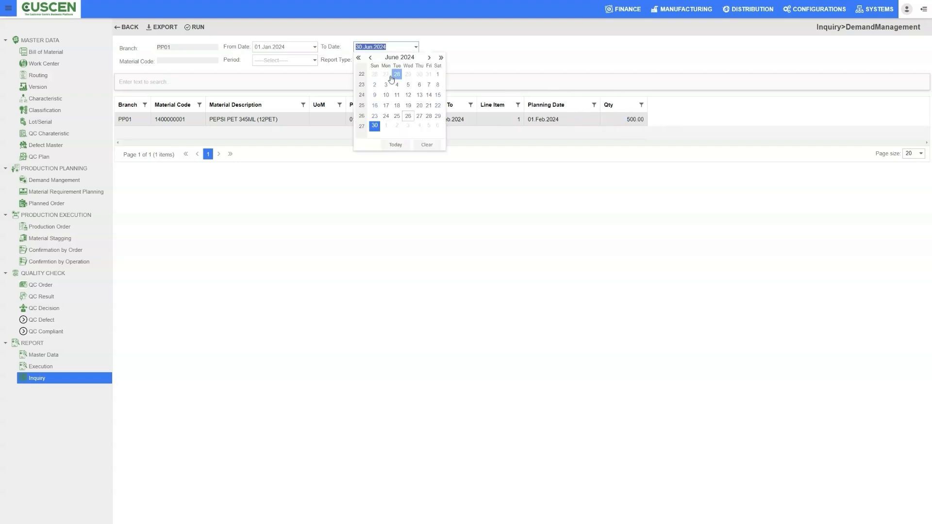
click(407, 116)
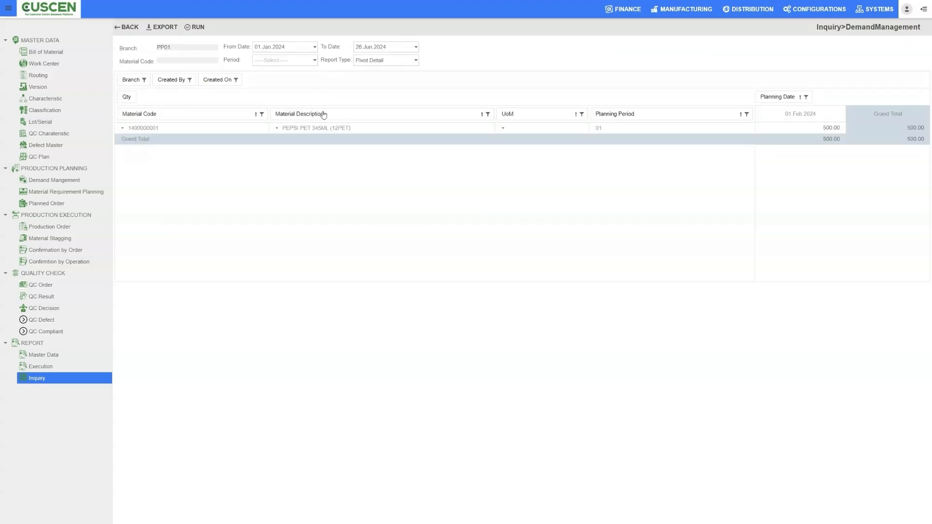
click(414, 61)
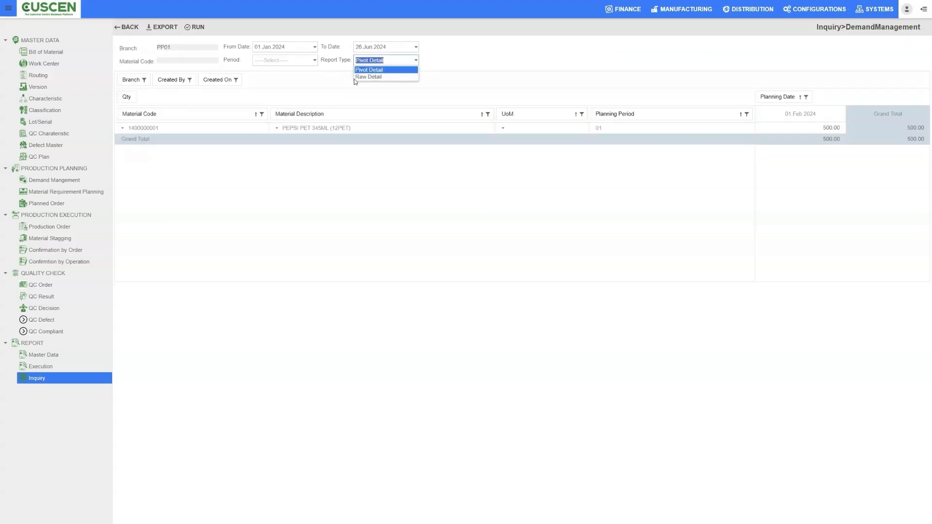
click(258, 100)
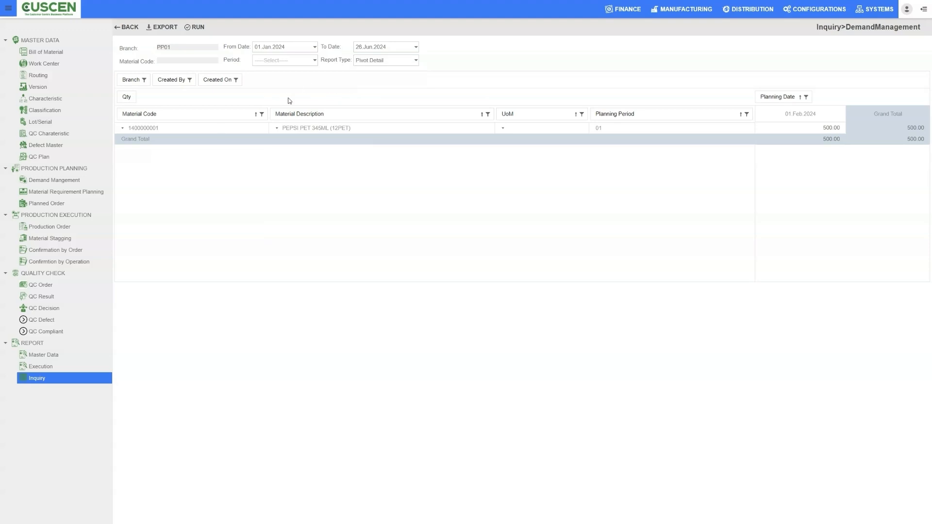